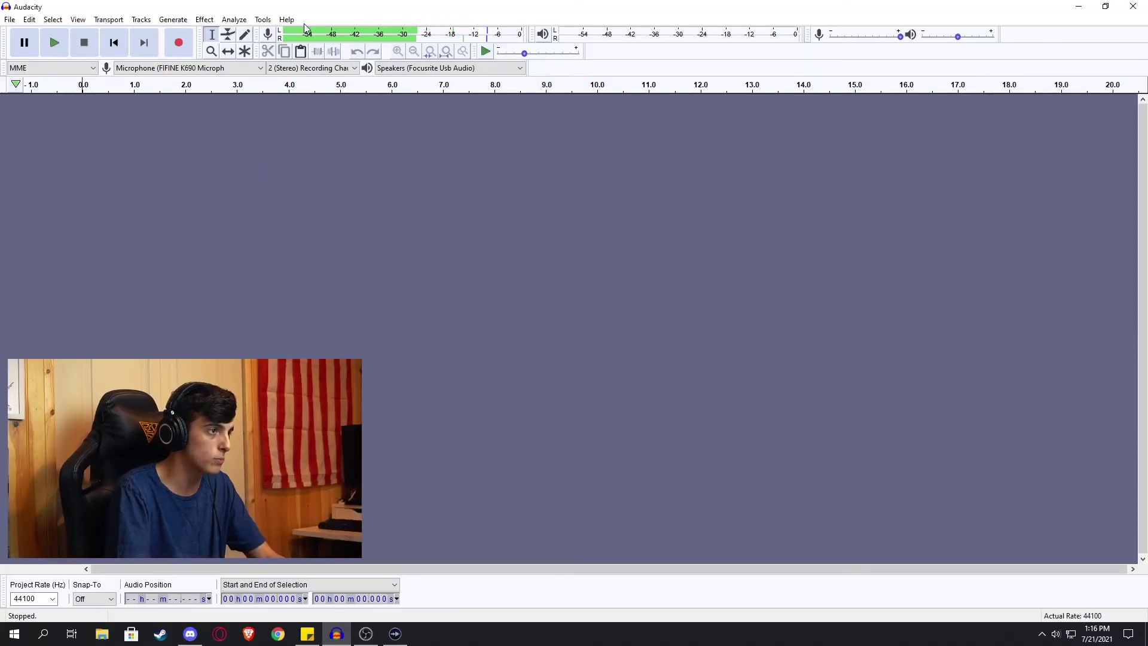
- Check the Audacity version in the About window, then record about 12 seconds of stereo voice
click(287, 19)
click(317, 99)
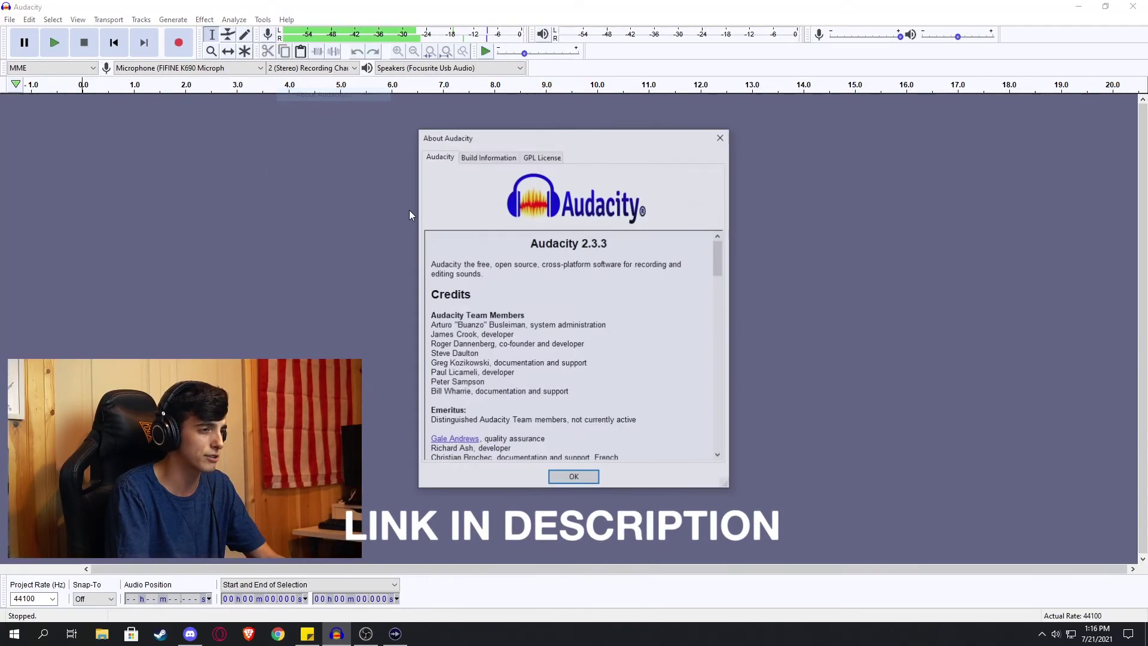
drag(530, 243, 605, 249)
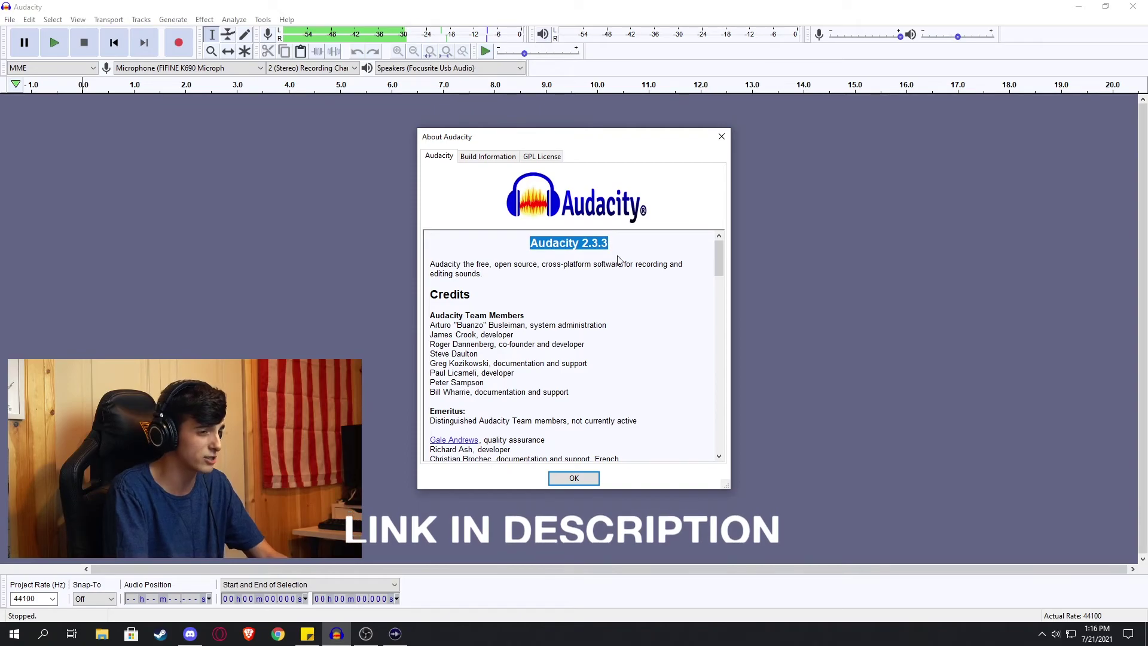
click(618, 259)
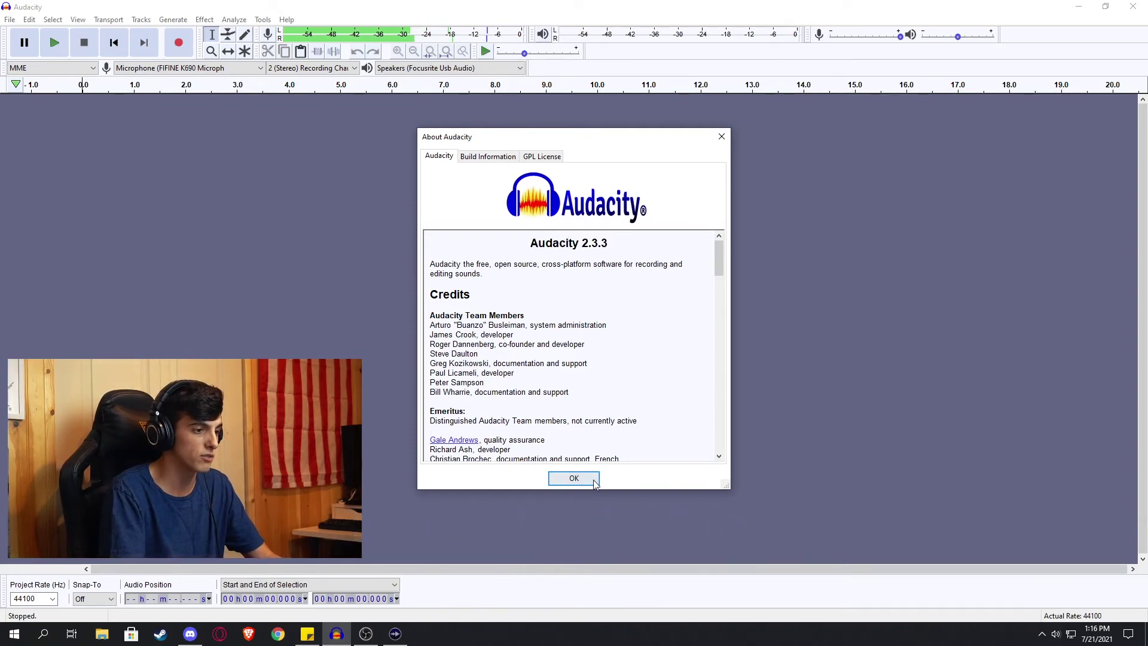
click(574, 478)
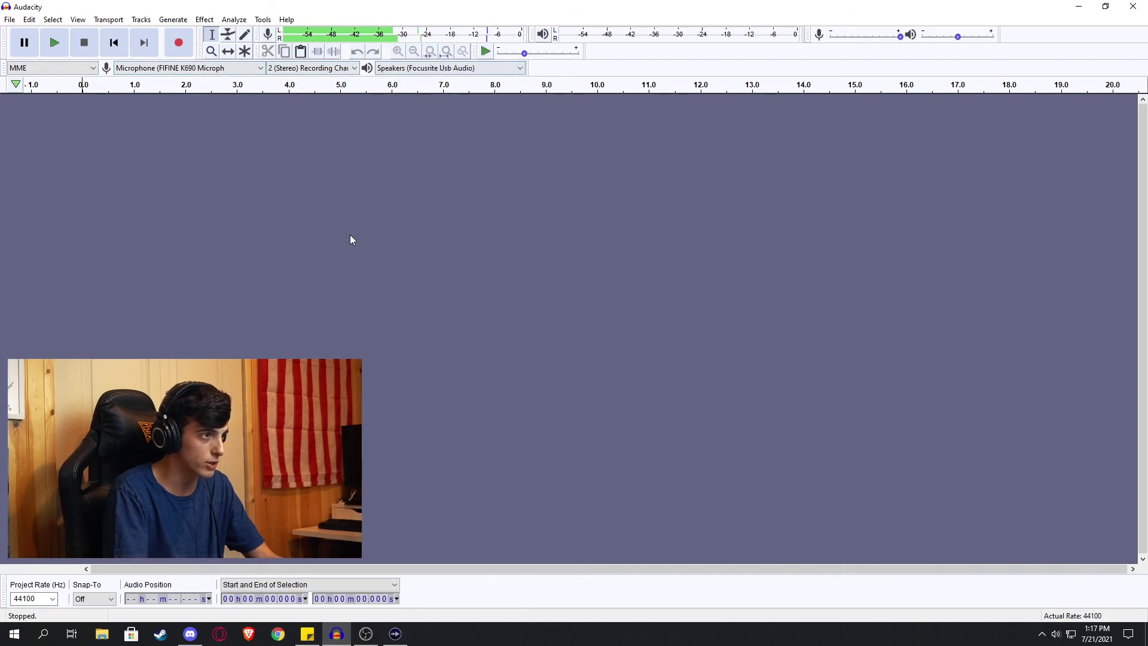
click(179, 43)
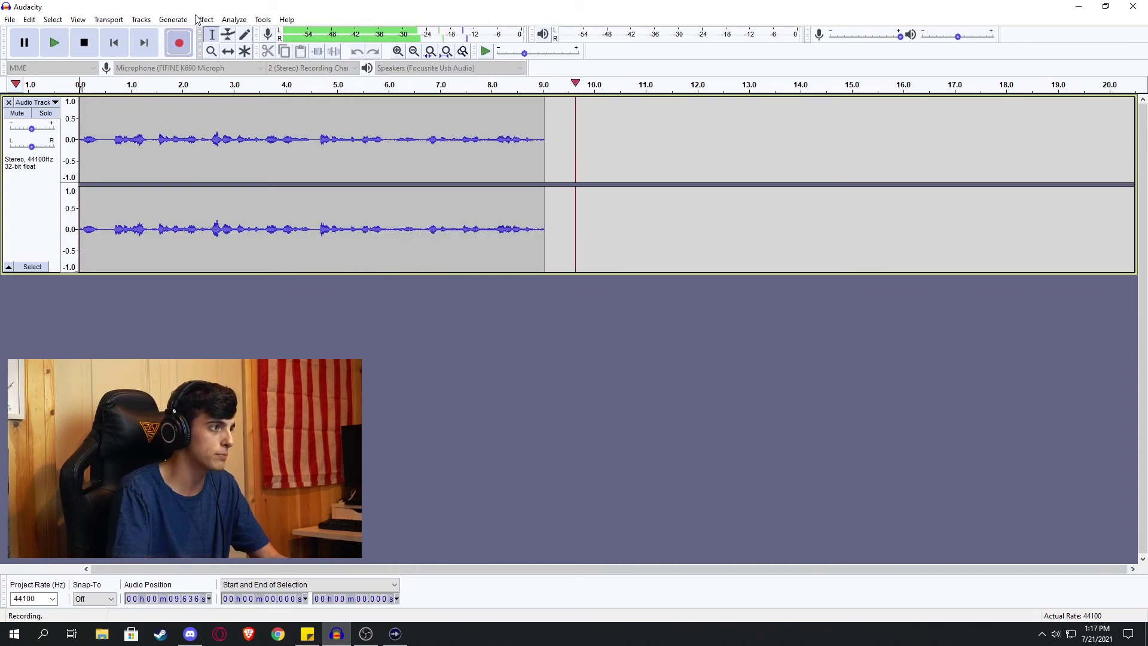
click(84, 43)
- Select the entire recording and look through the Effect menu without applying anything
drag(695, 164, 78, 167)
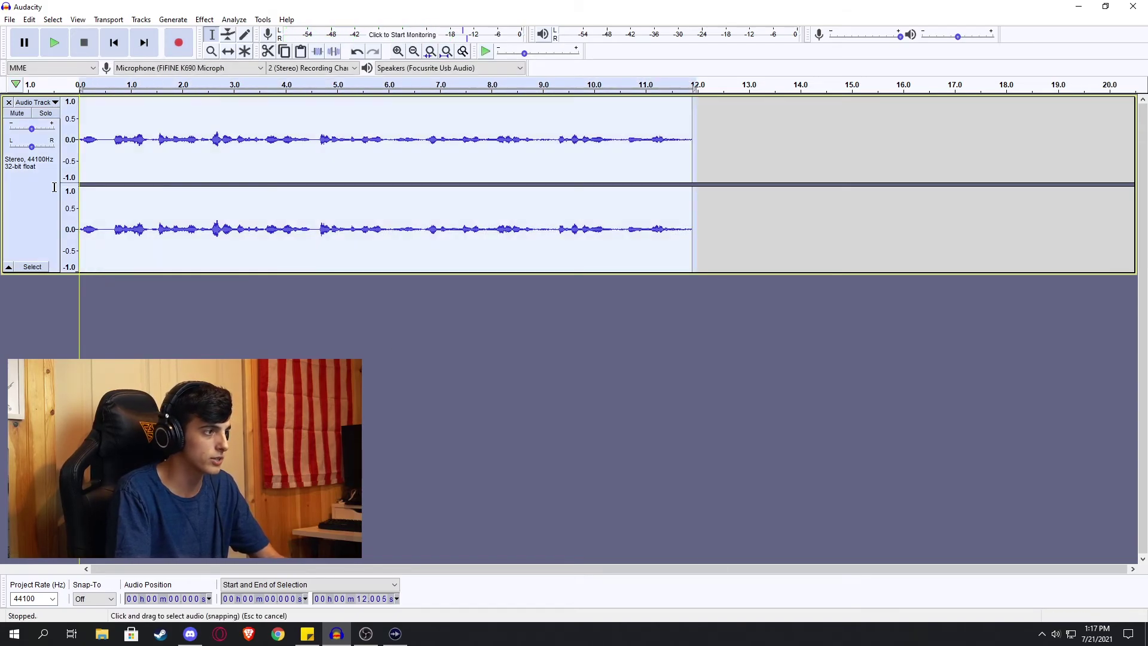
click(362, 411)
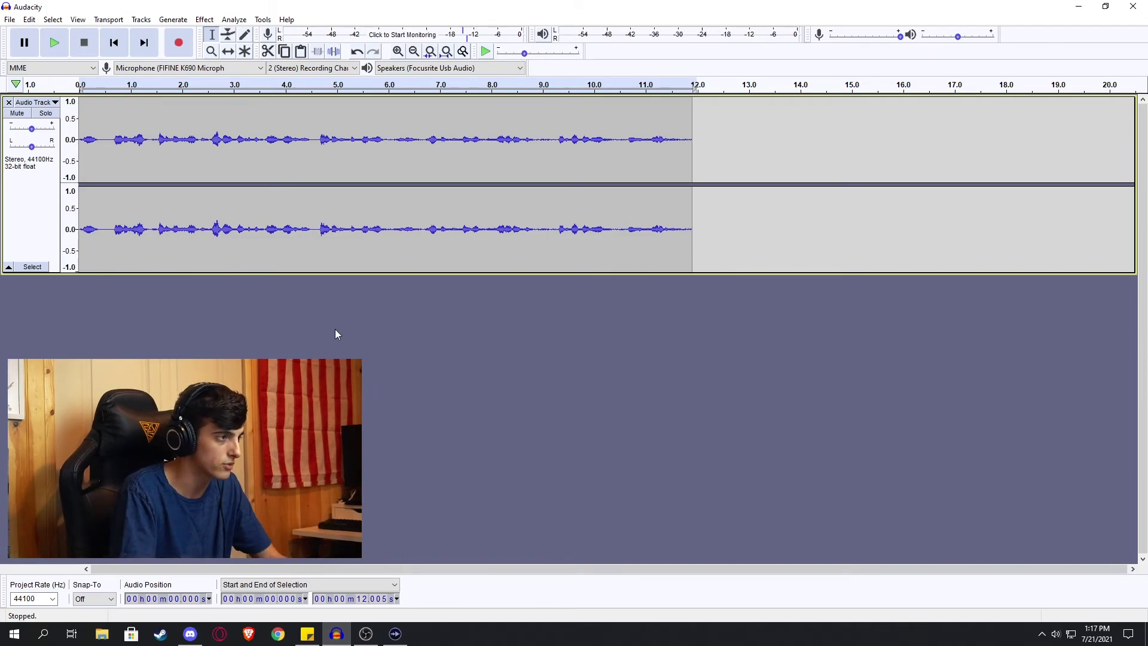
click(199, 21)
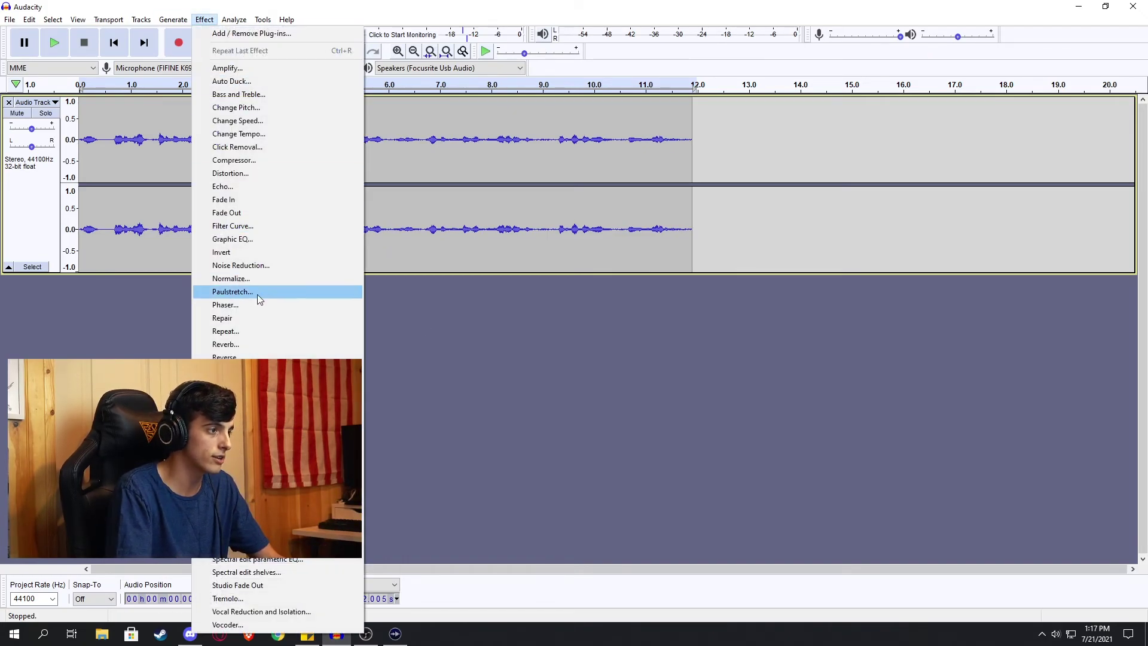
click(353, 226)
- Zoom in, audition the quiet gap, and select the noise-only stretch from 4.510 to 4.663 s
scroll(308, 209, up, 3)
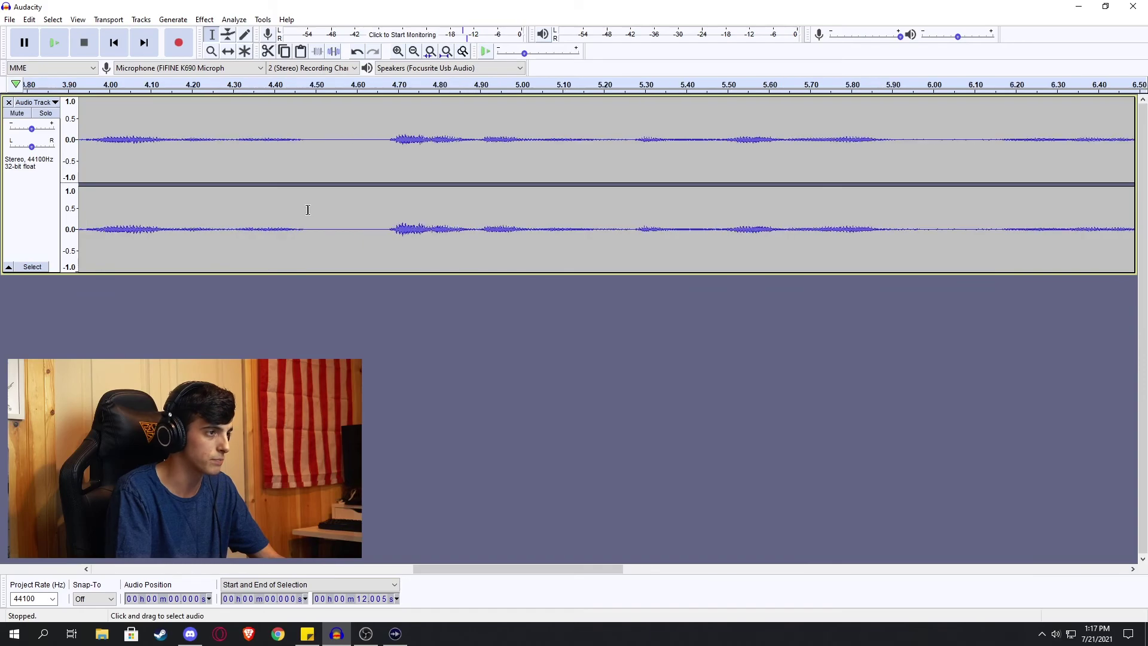
scroll(372, 188, down, 5)
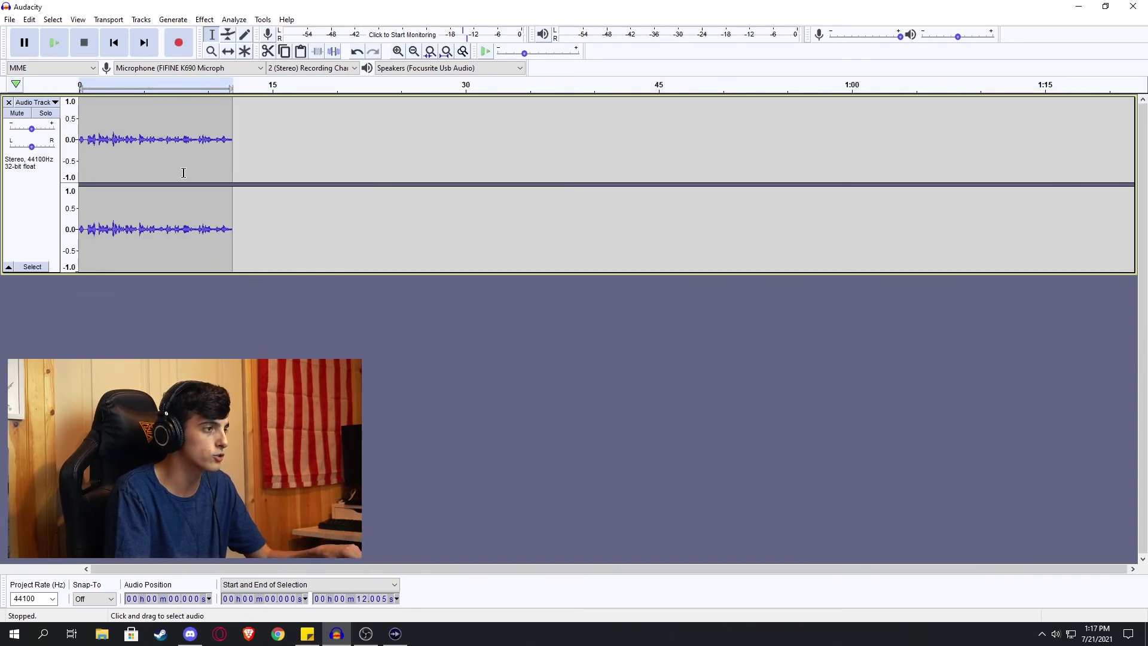
scroll(162, 169, up, 3)
scroll(143, 165, up, 2)
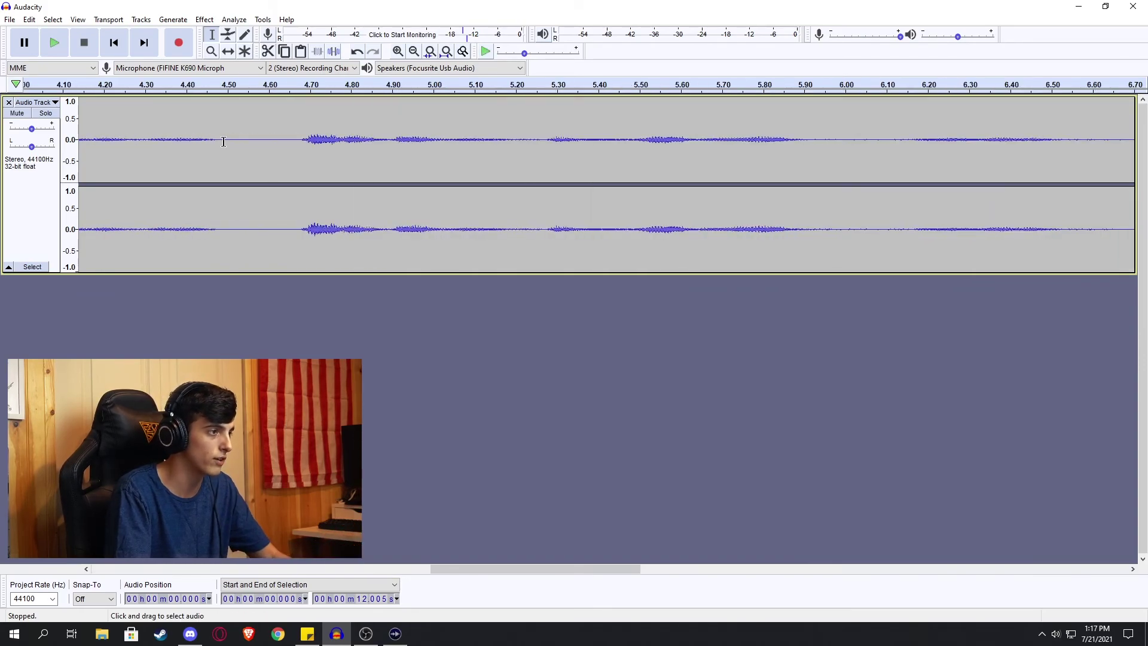
drag(226, 142, 288, 150)
key(space)
key(space)
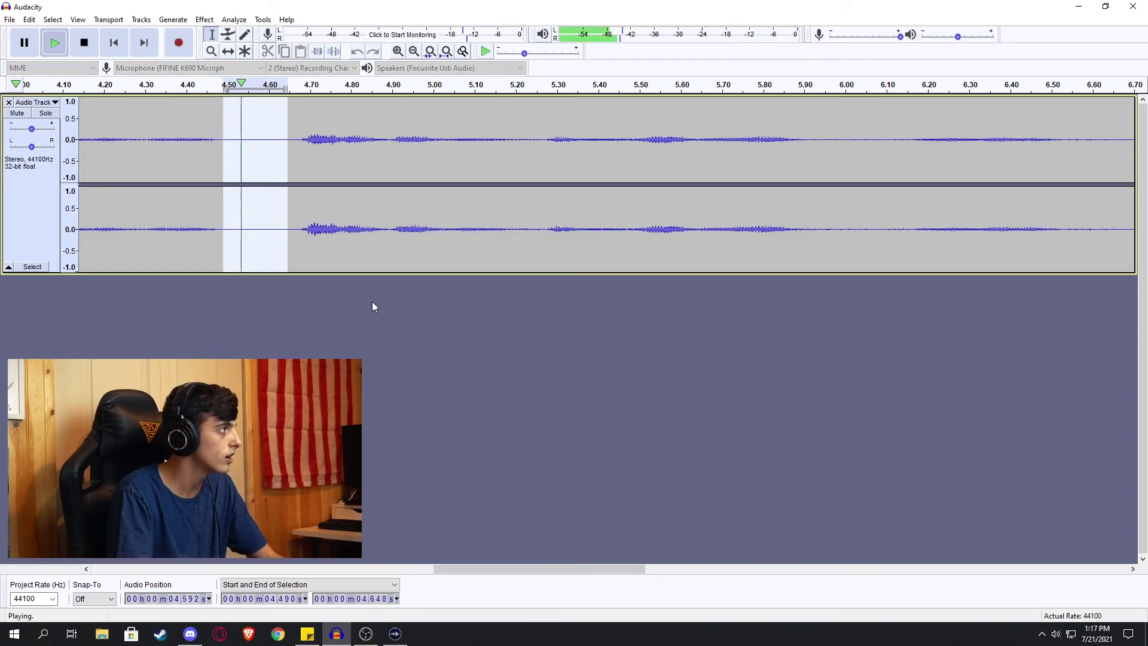
key(space)
key(space)
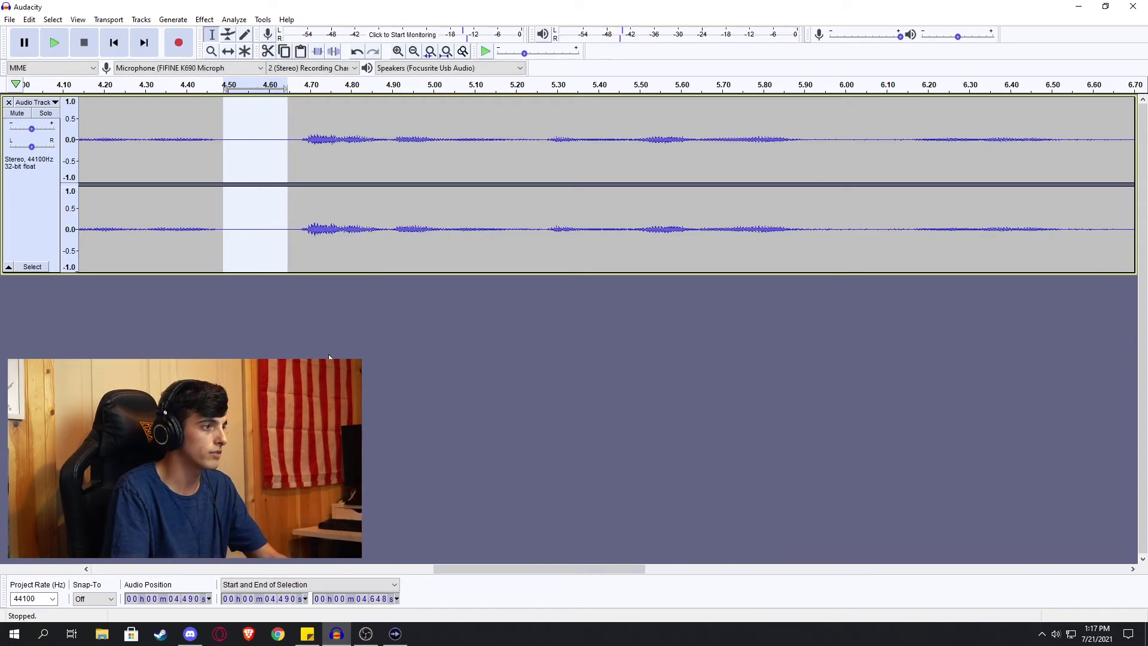
drag(232, 150, 294, 149)
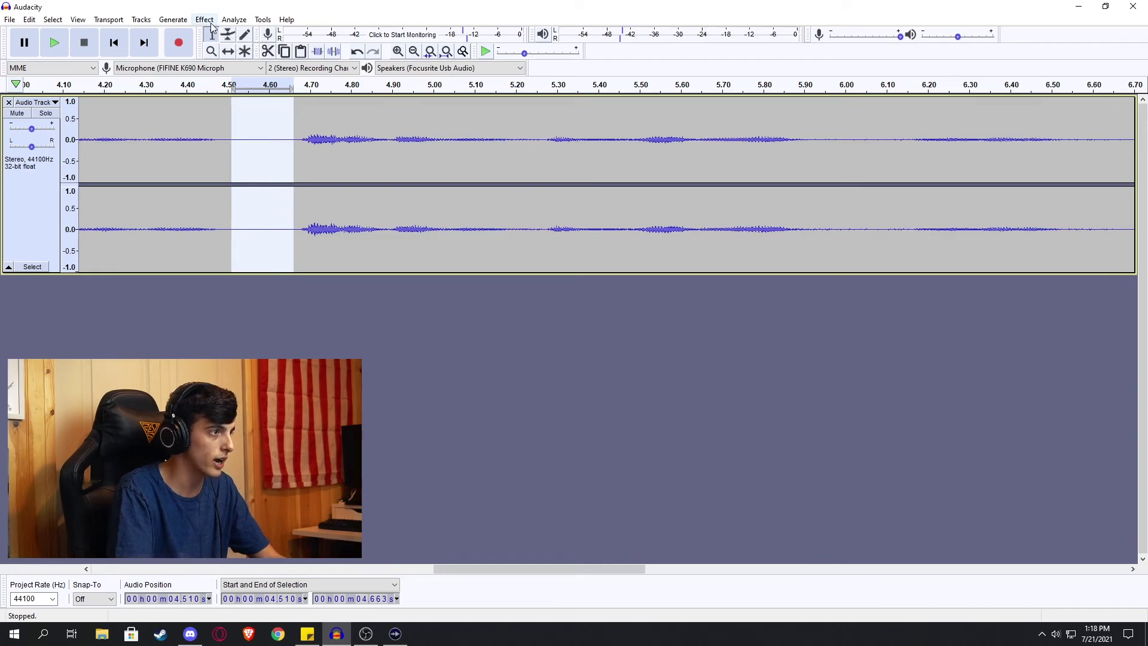
- Capture a Noise Reduction noise profile from the selected quiet stretch
click(205, 20)
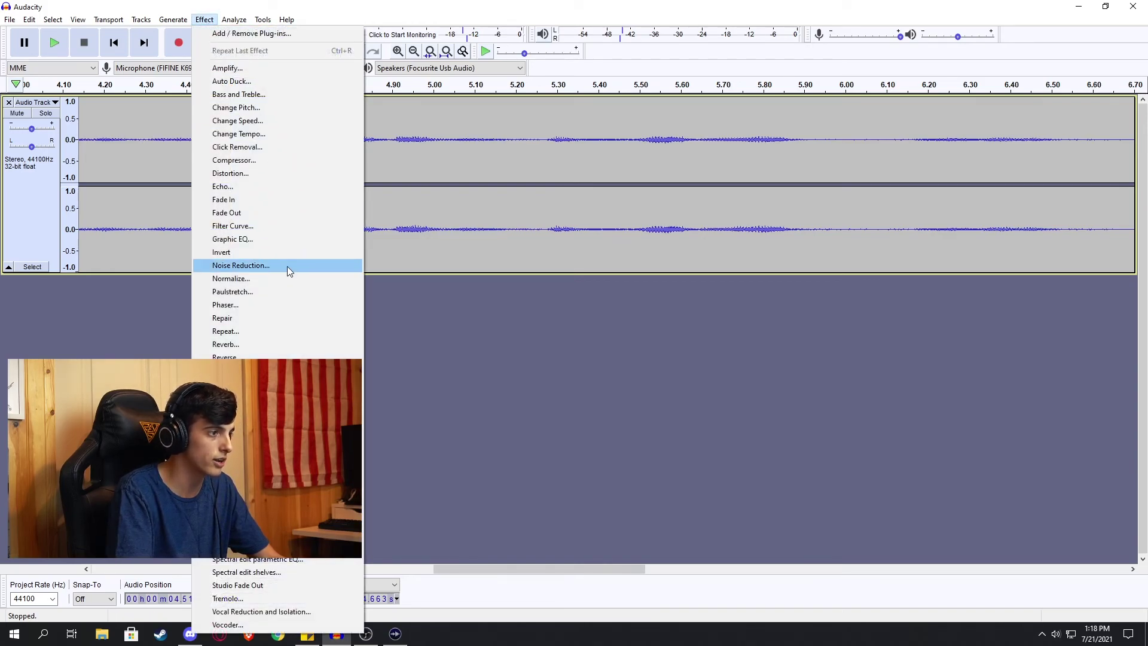
click(287, 267)
click(581, 257)
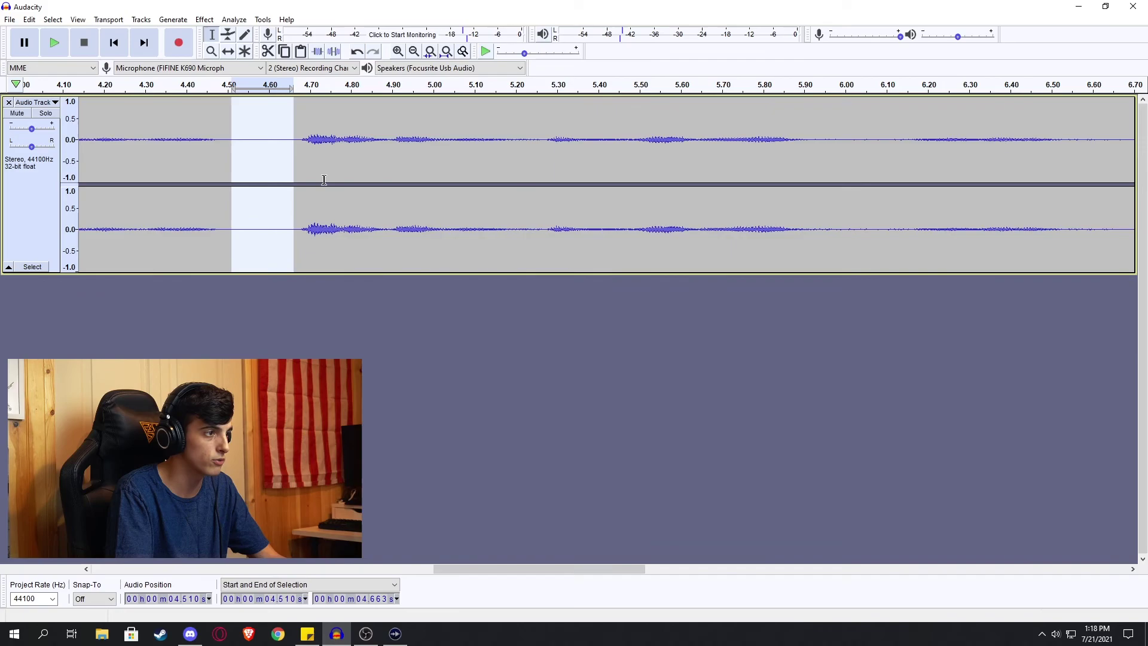
- Select the whole recording and apply Noise Reduction: 12 dB, sensitivity 6.00, 3 smoothing bands
scroll(280, 198, down, 5)
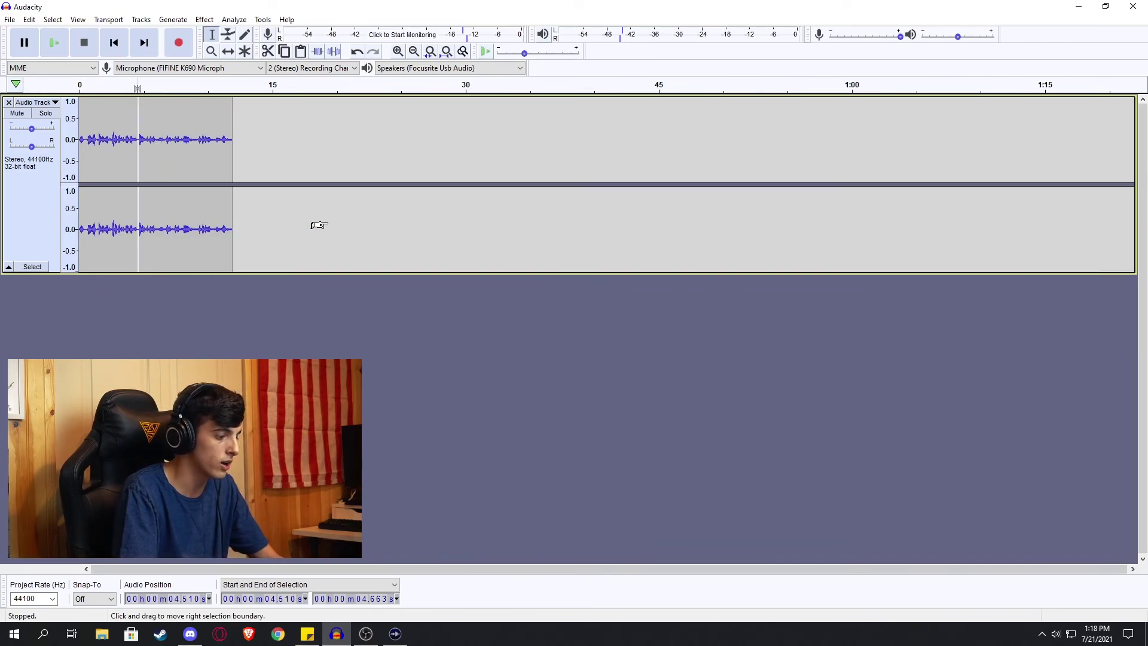
key(ctrl+a)
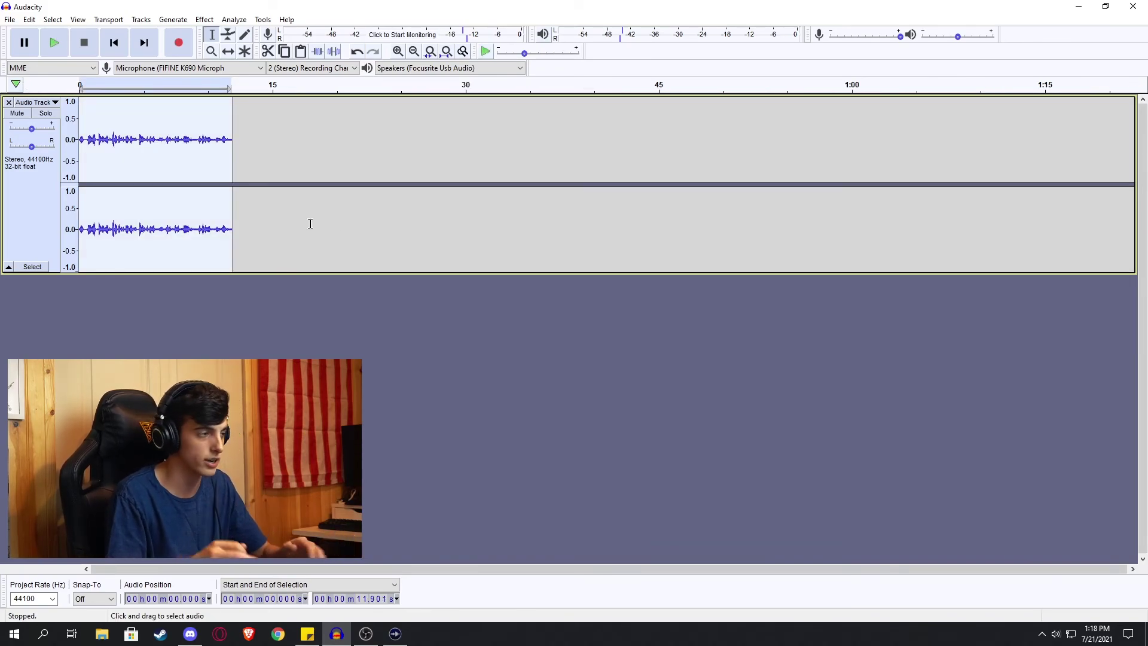
scroll(310, 223, up, 1)
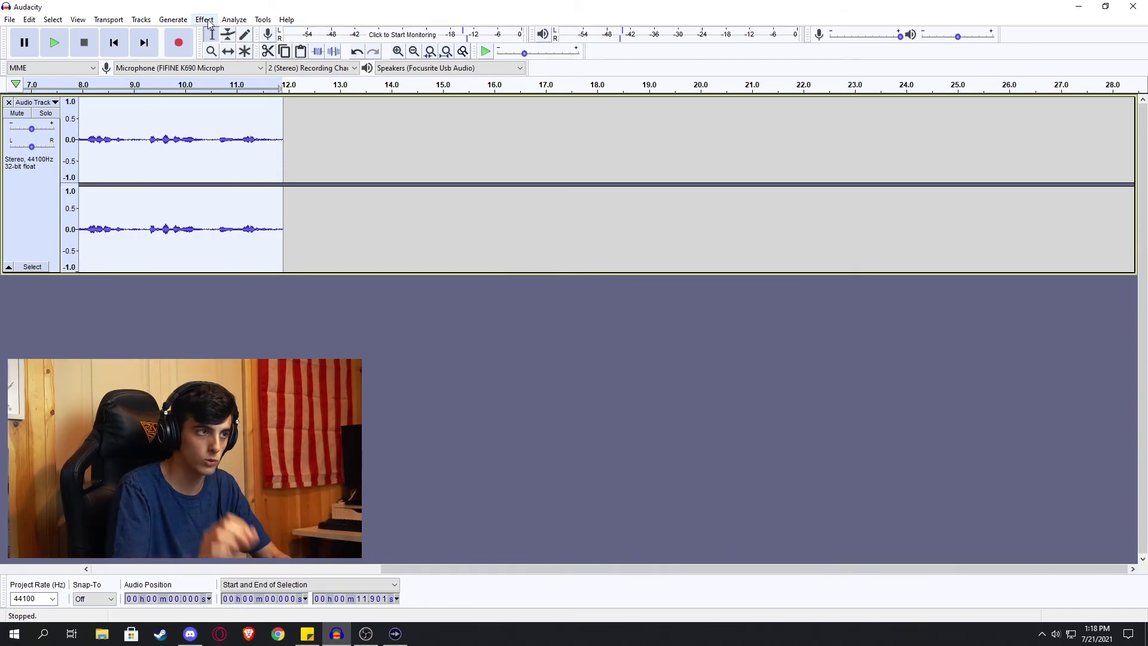
click(210, 20)
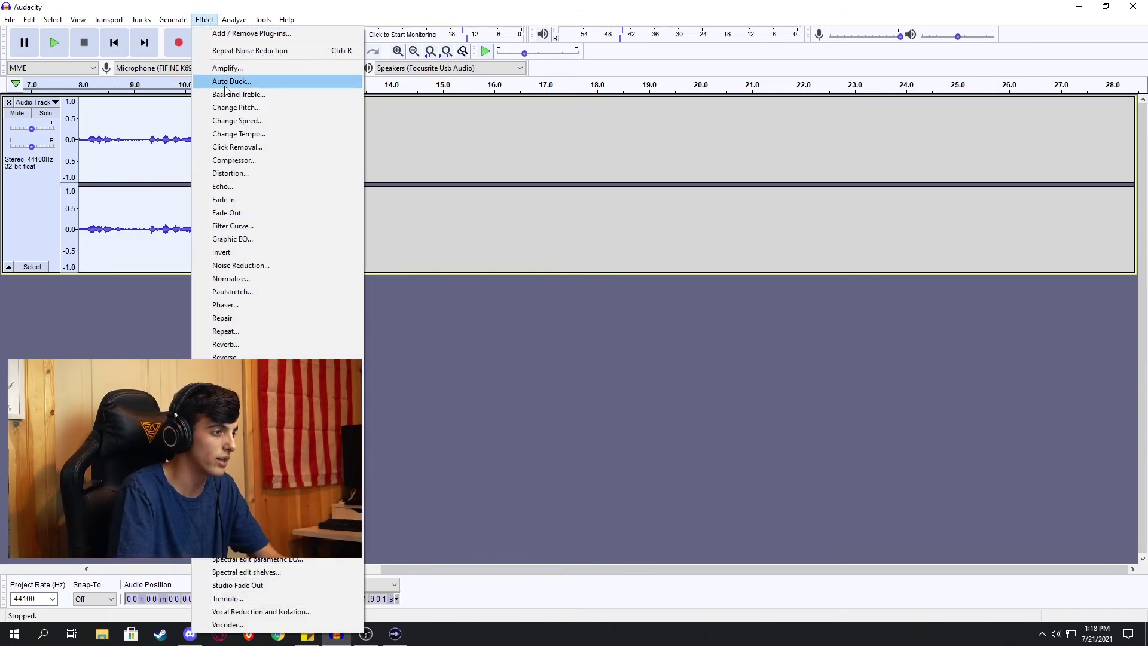
click(269, 265)
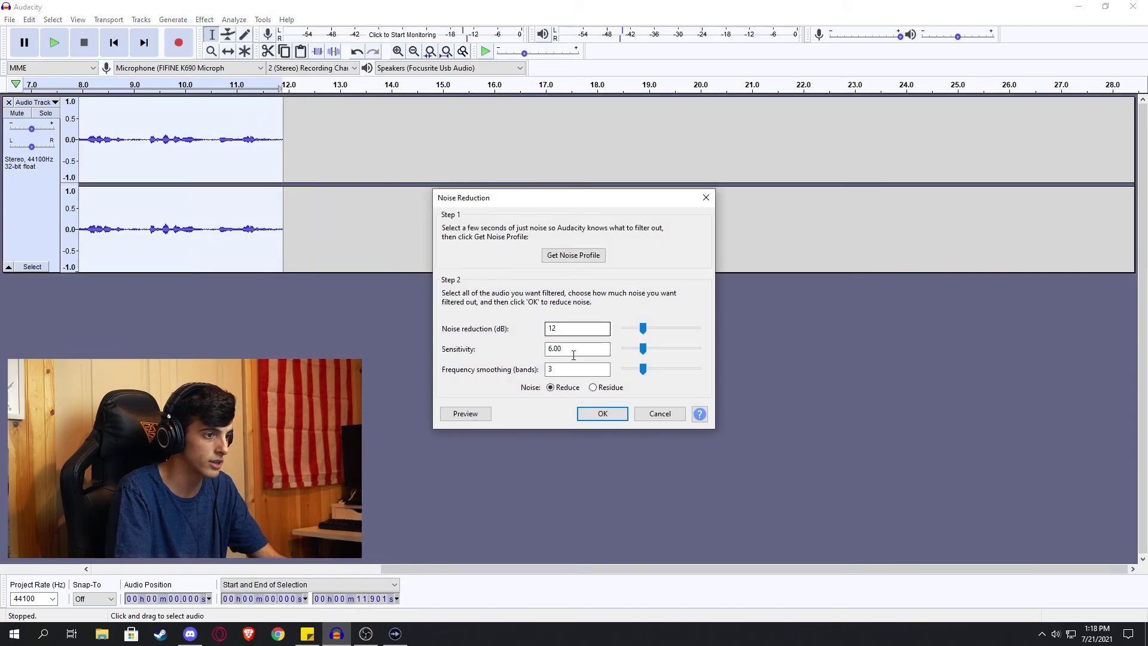
click(601, 414)
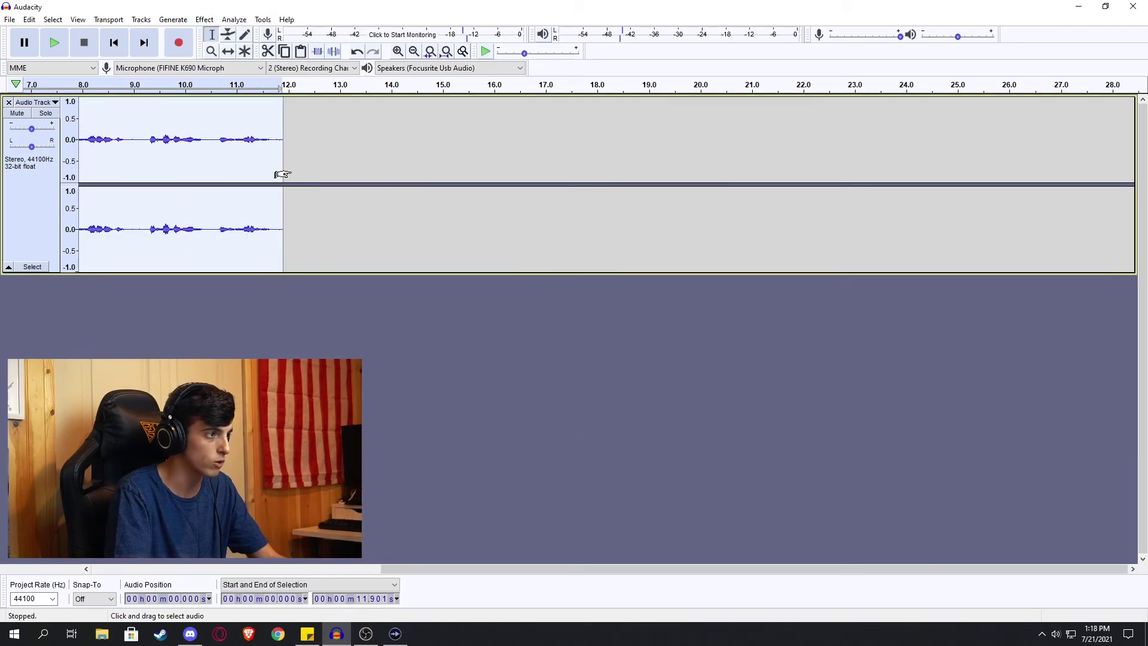
scroll(261, 272, up, 2)
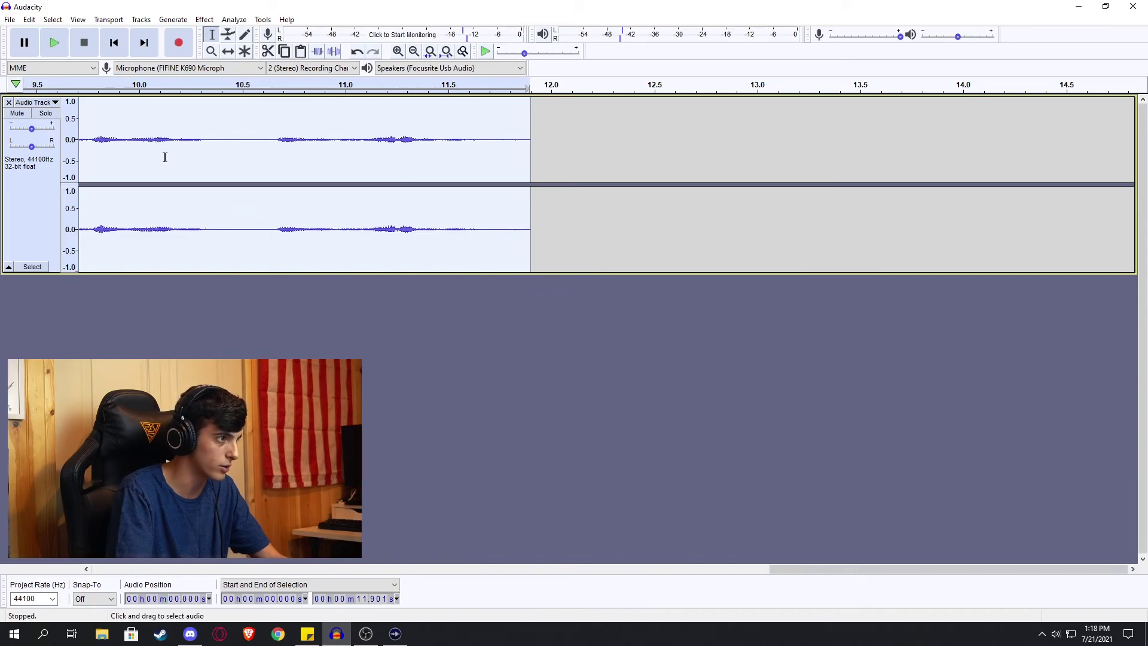
drag(222, 140, 239, 143)
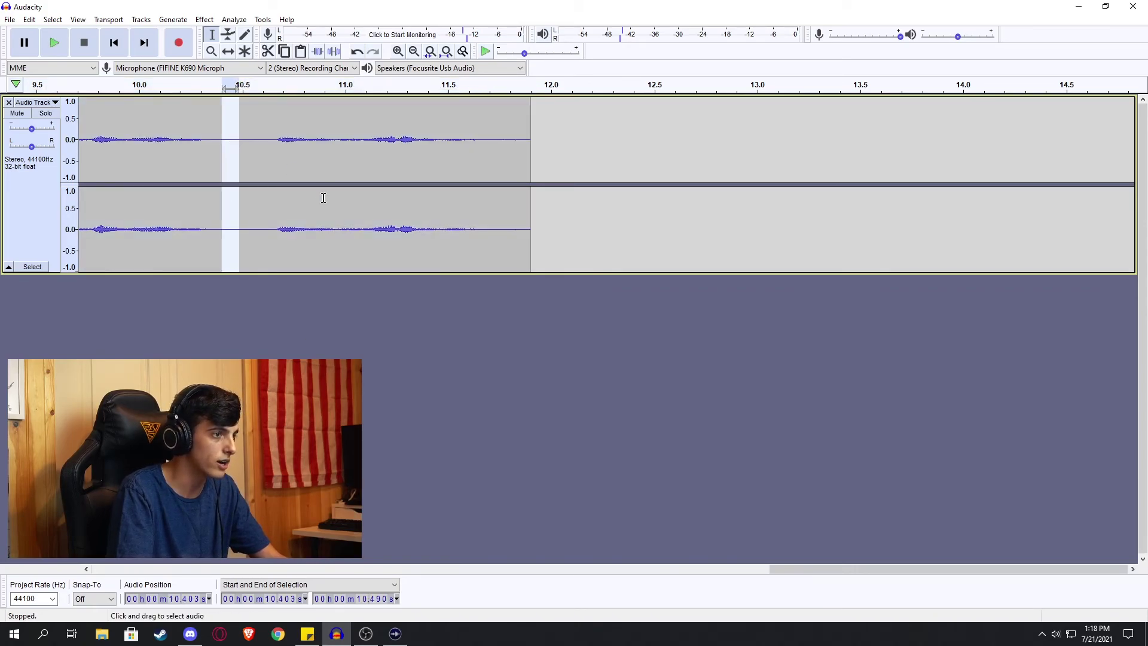
scroll(323, 198, down, 1)
key(space)
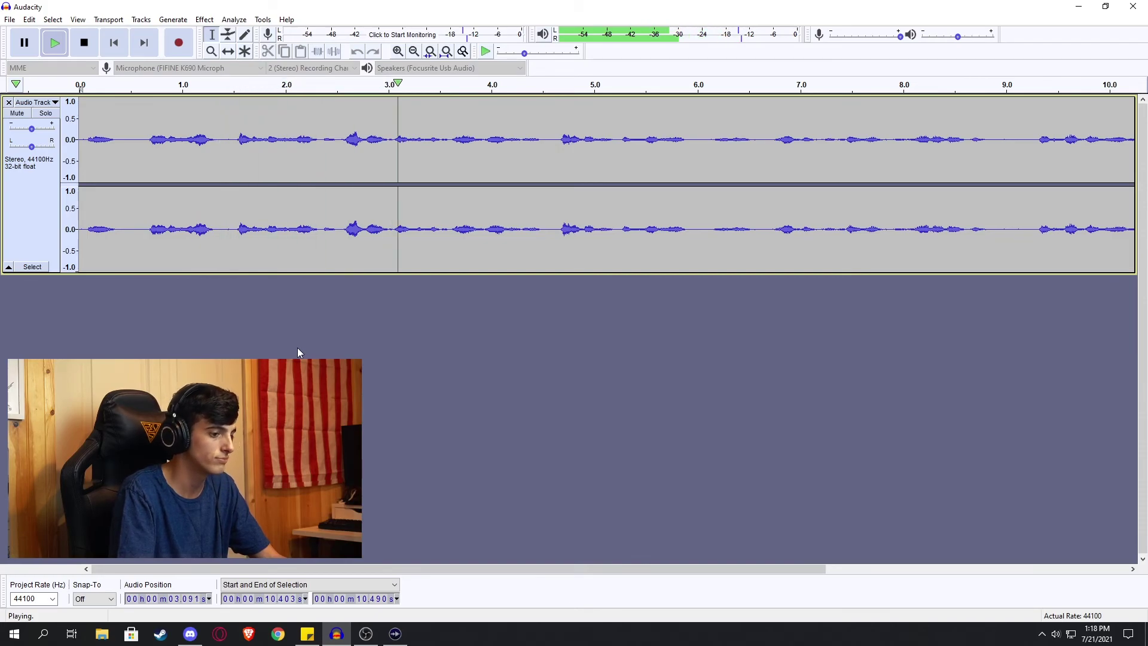
key(space)
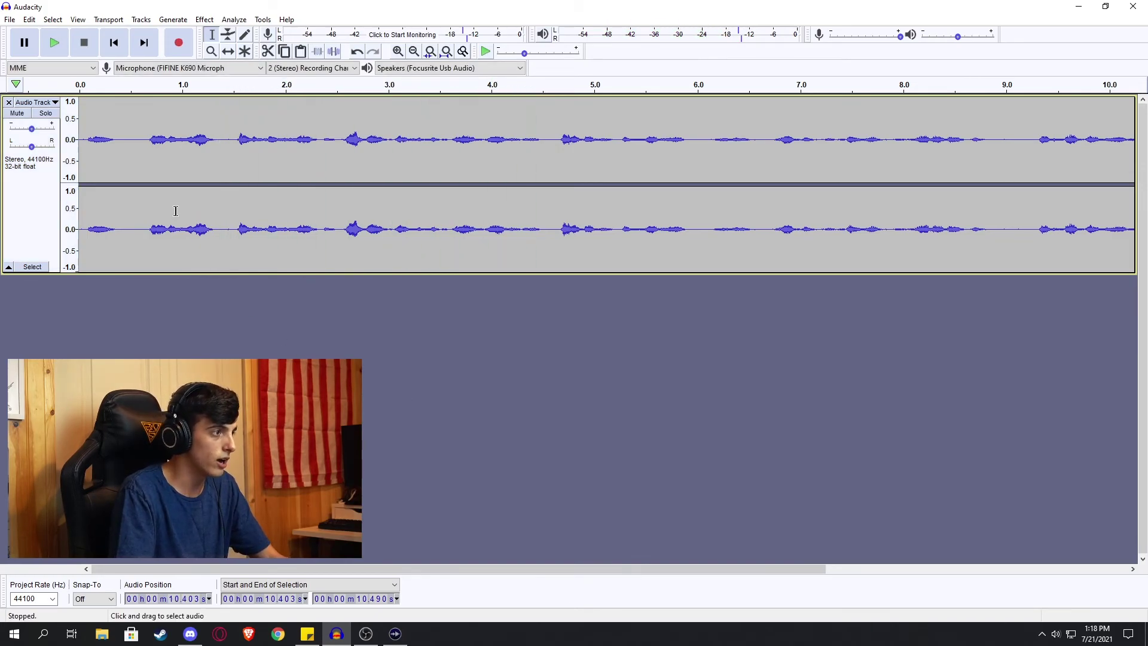
key(ctrl+a)
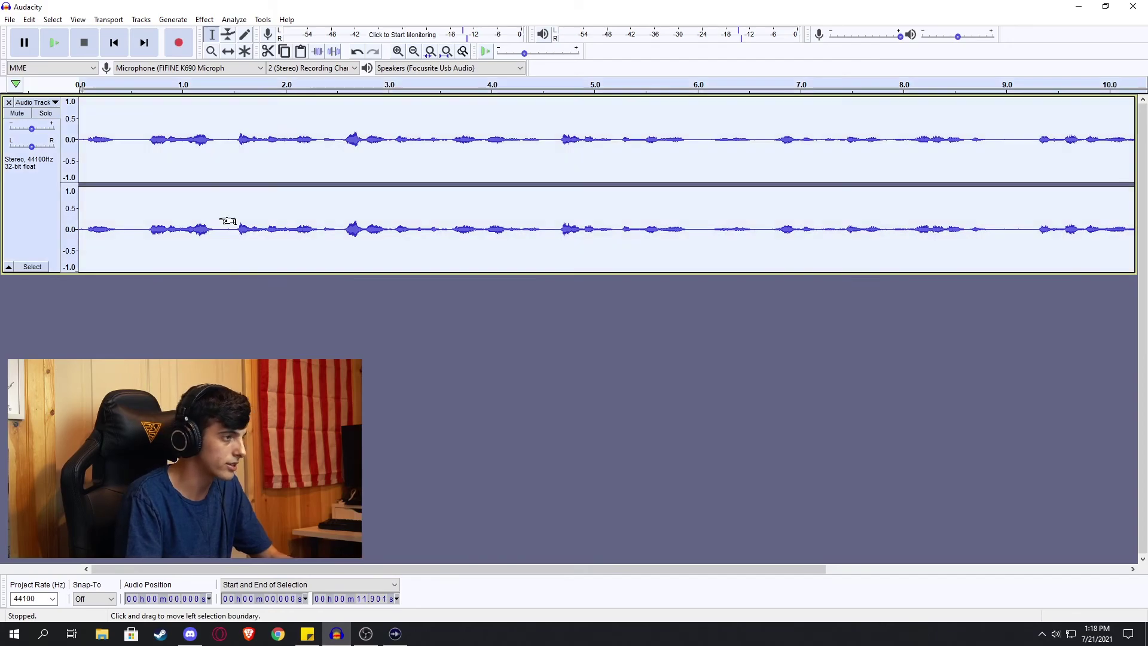
ctrl+scroll(282, 306, down, 3)
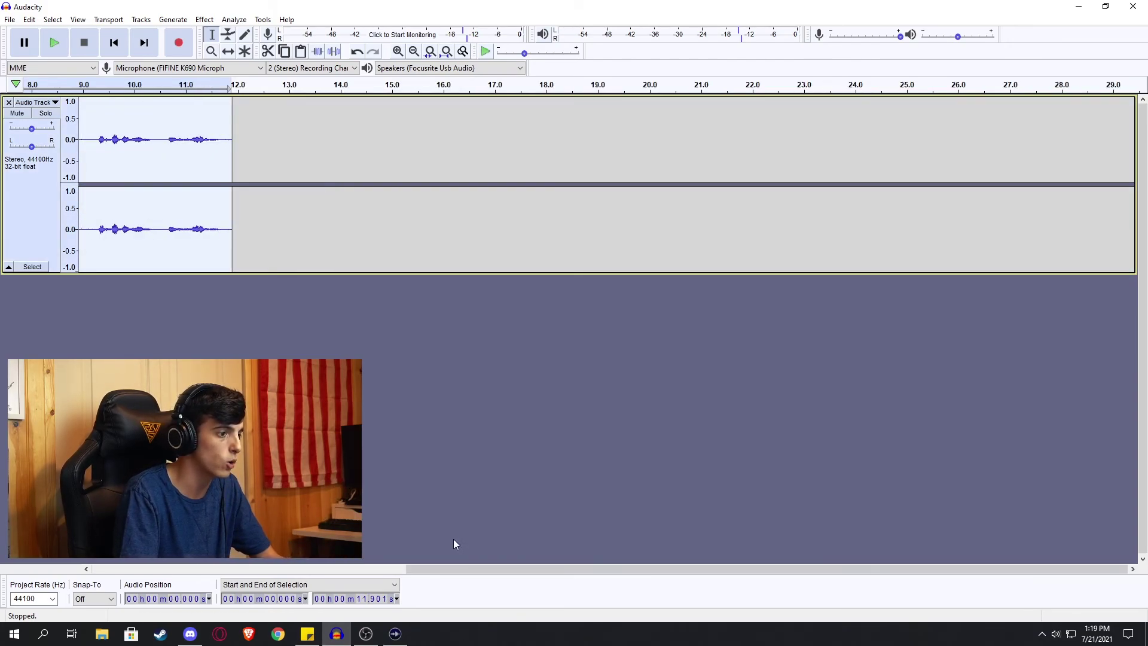
ctrl+scroll(338, 557, up, 1)
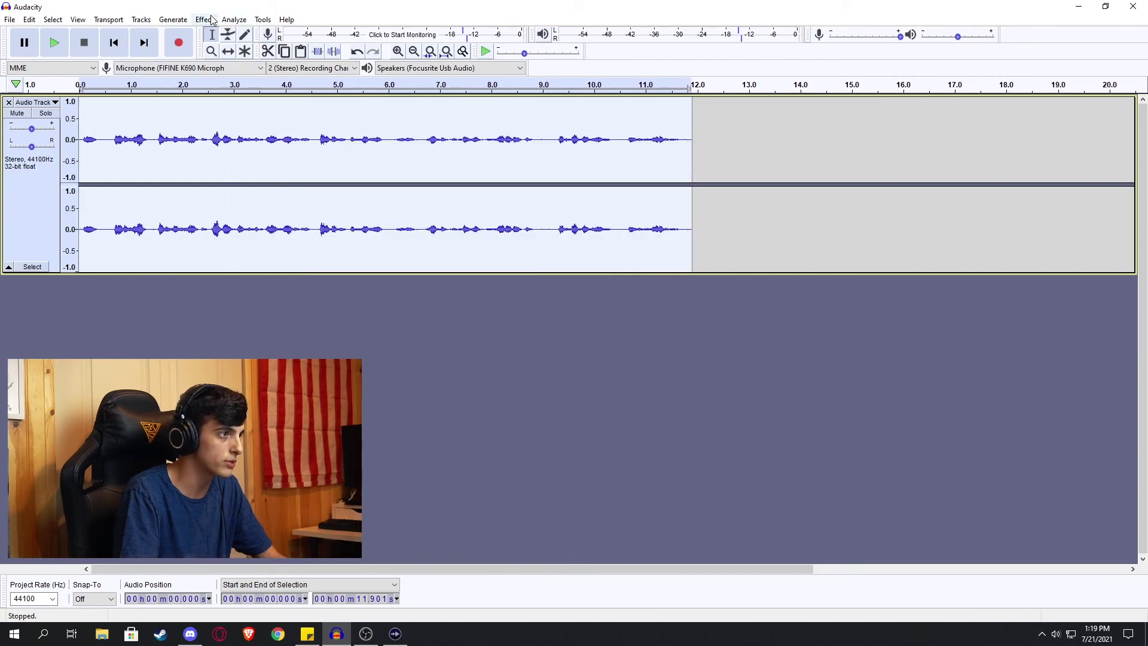
- From Tools > Macros, add a new empty macro called 'New edit Audio'
click(262, 20)
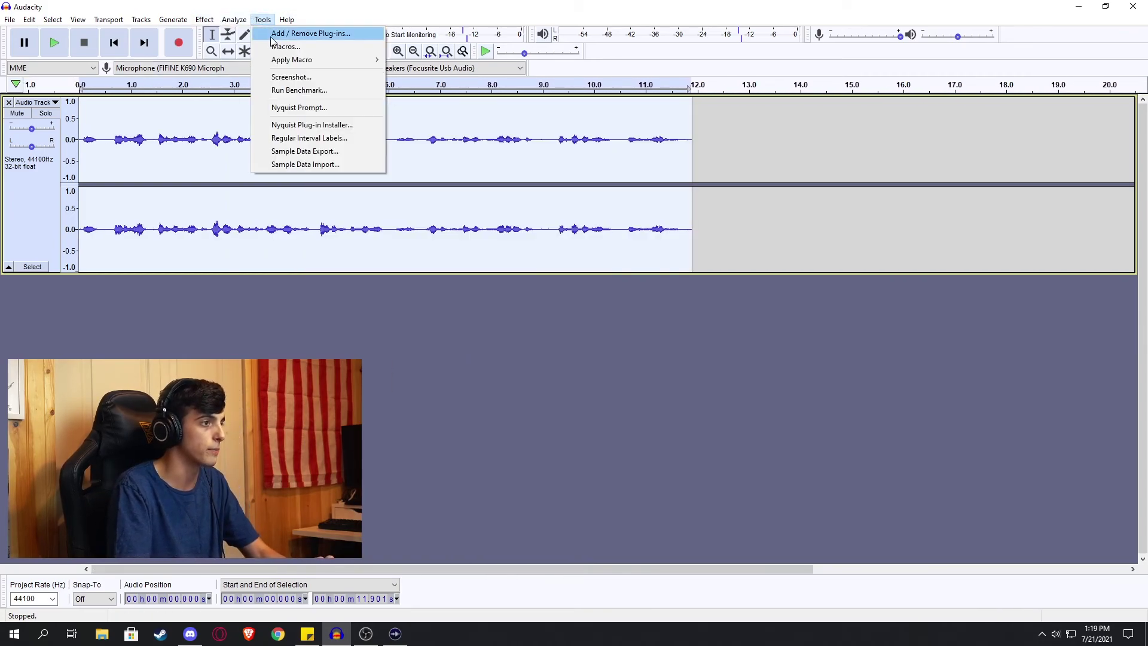
mouse_move(281, 62)
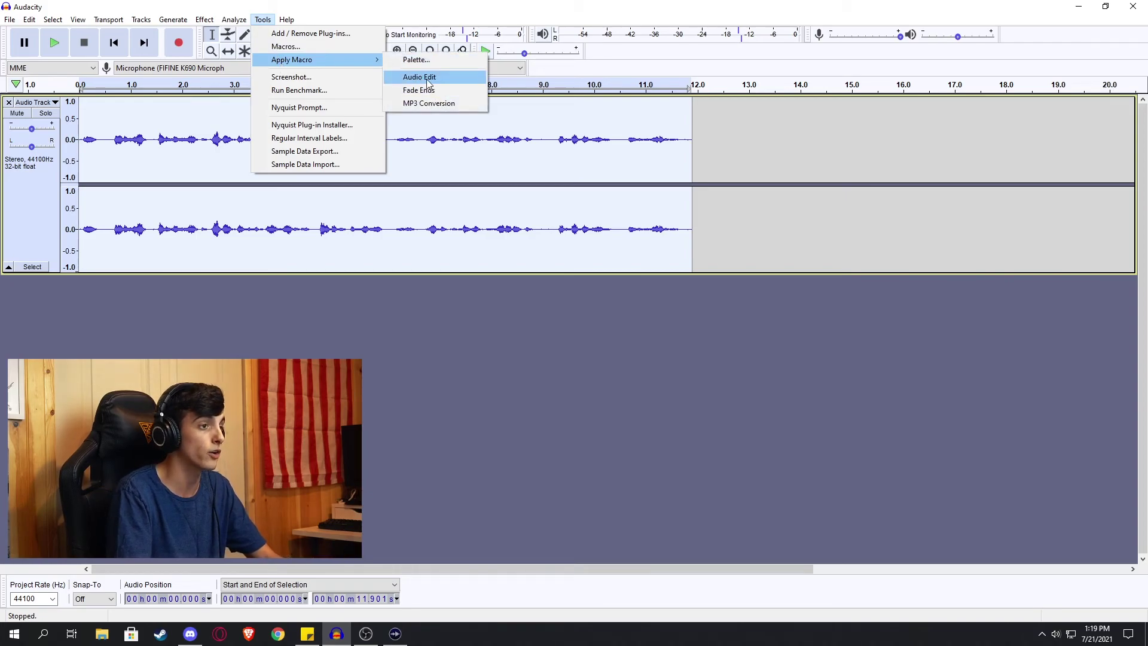
click(327, 50)
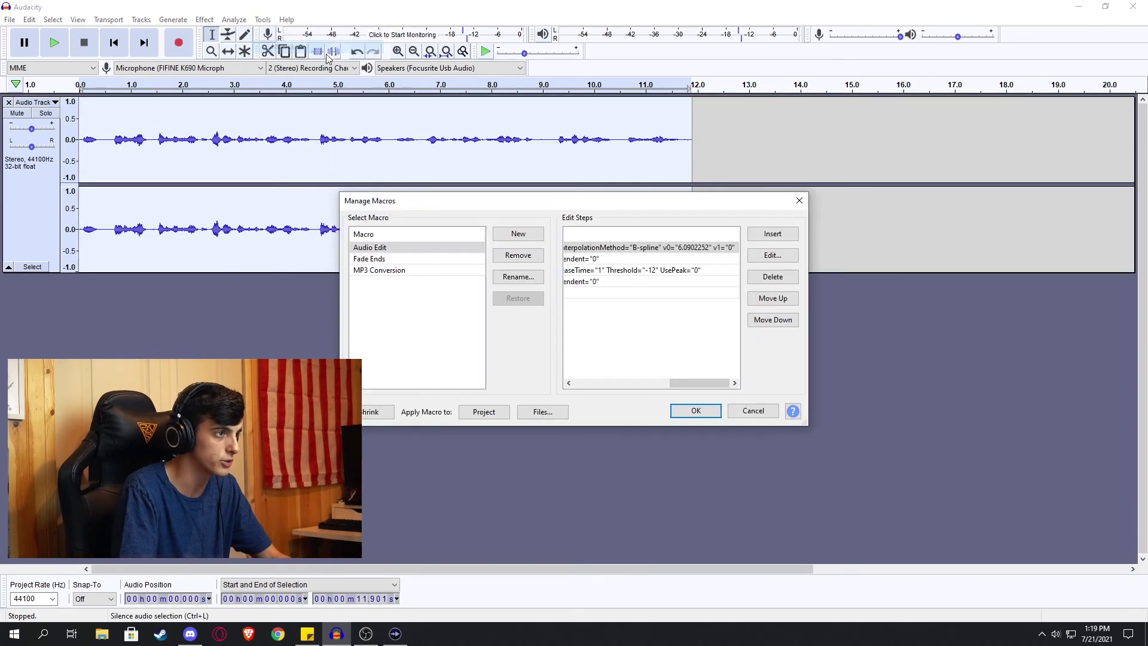
click(517, 235)
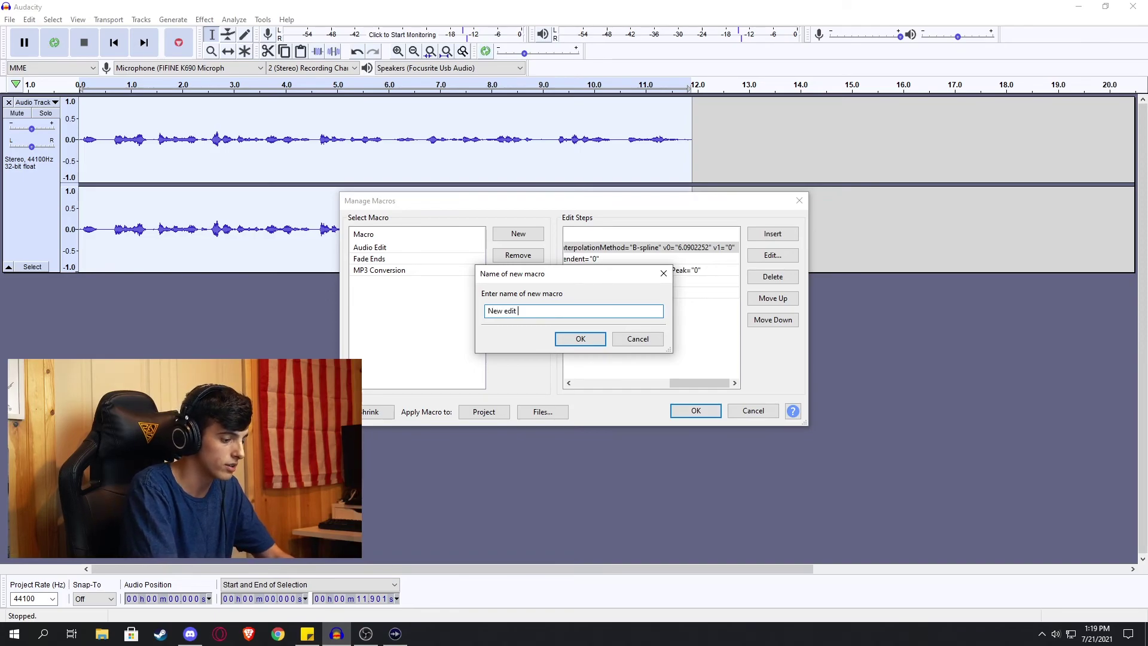
key(Return)
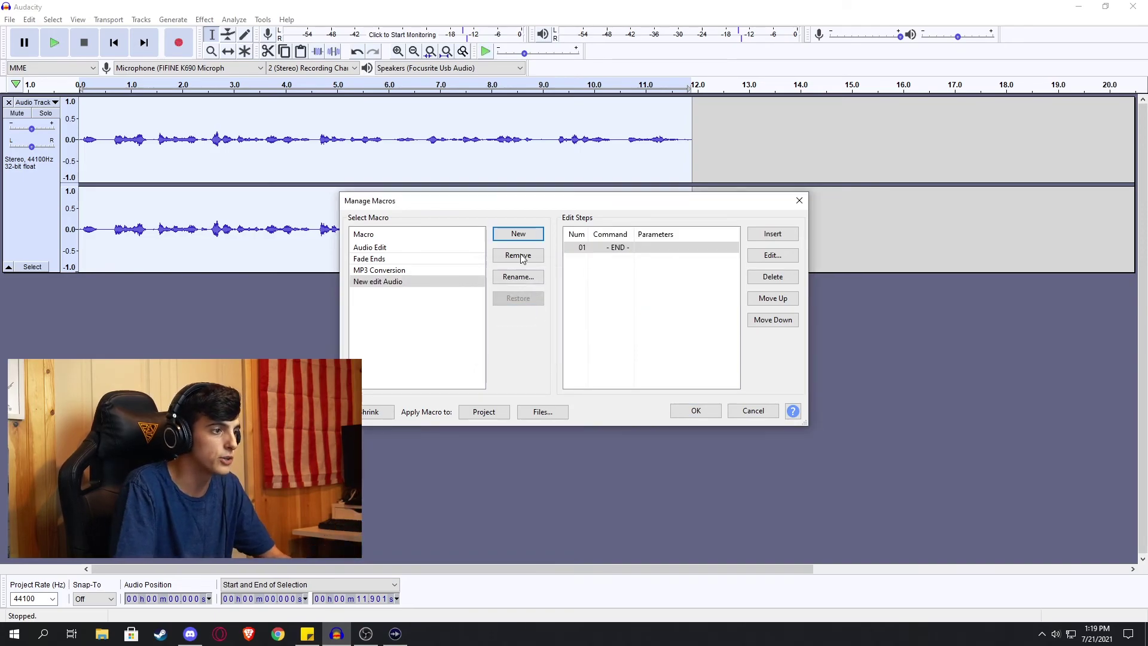
- Insert a Filter Curve step boosting frequencies below about 500 Hz as the macro's first command
click(772, 234)
click(657, 312)
key(f)
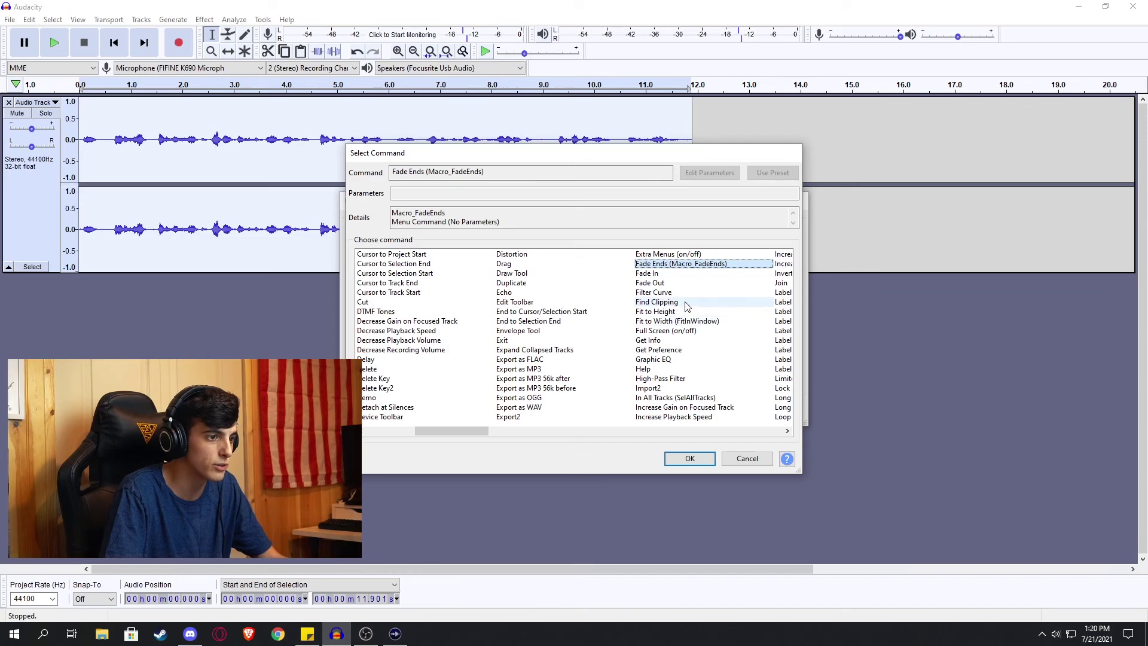
click(658, 292)
click(710, 173)
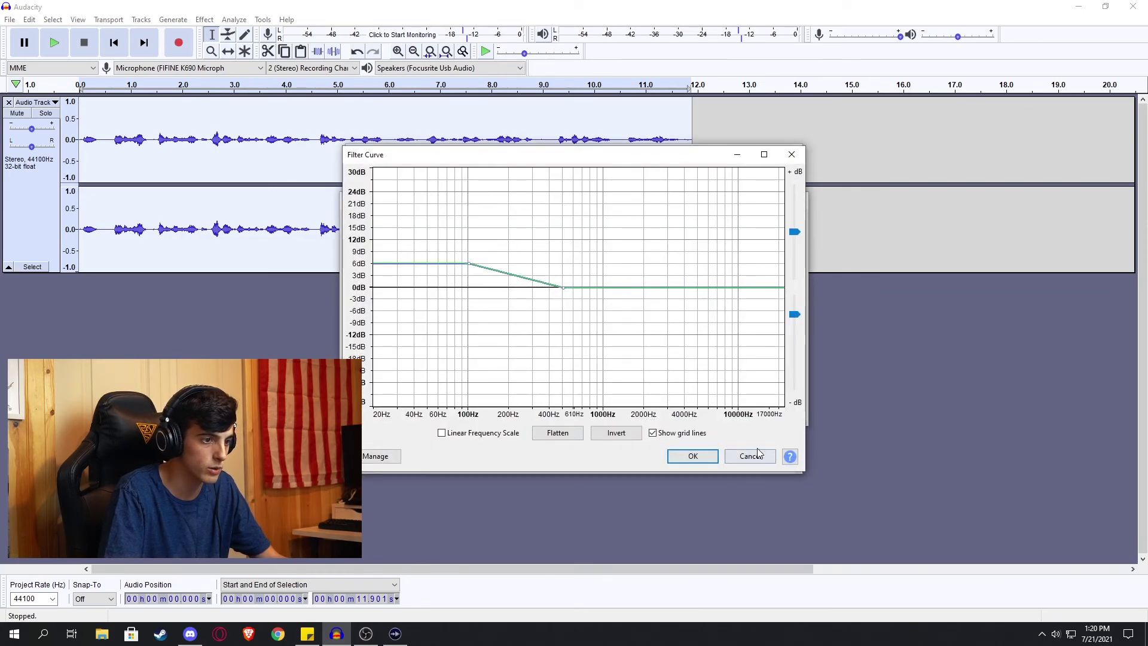
click(705, 459)
click(691, 459)
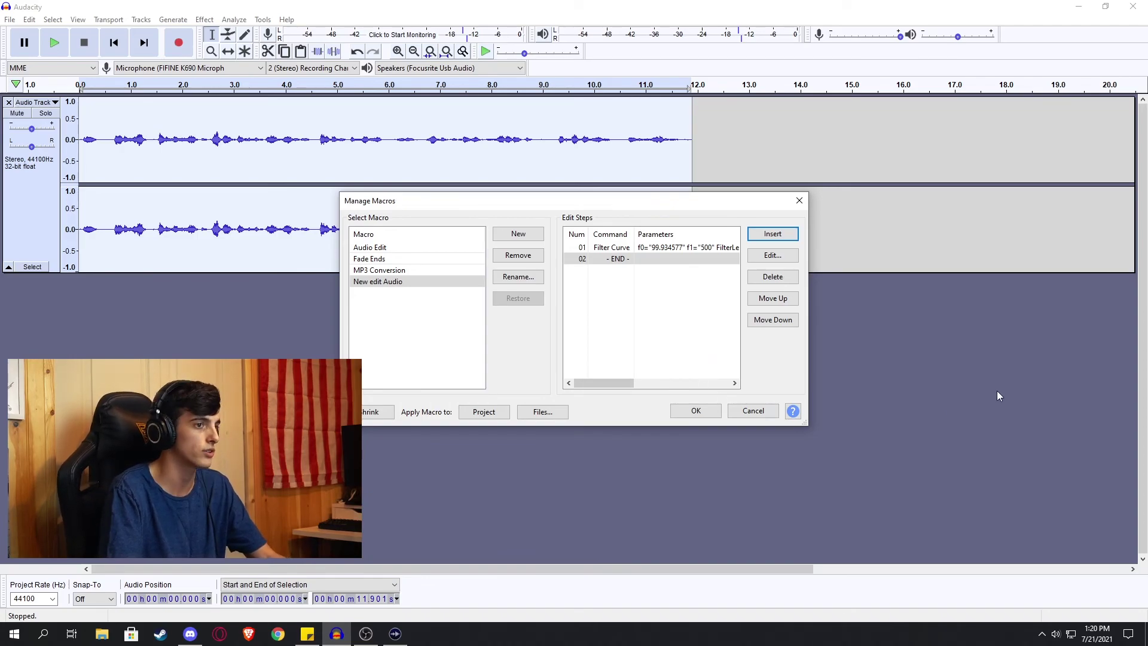
click(713, 341)
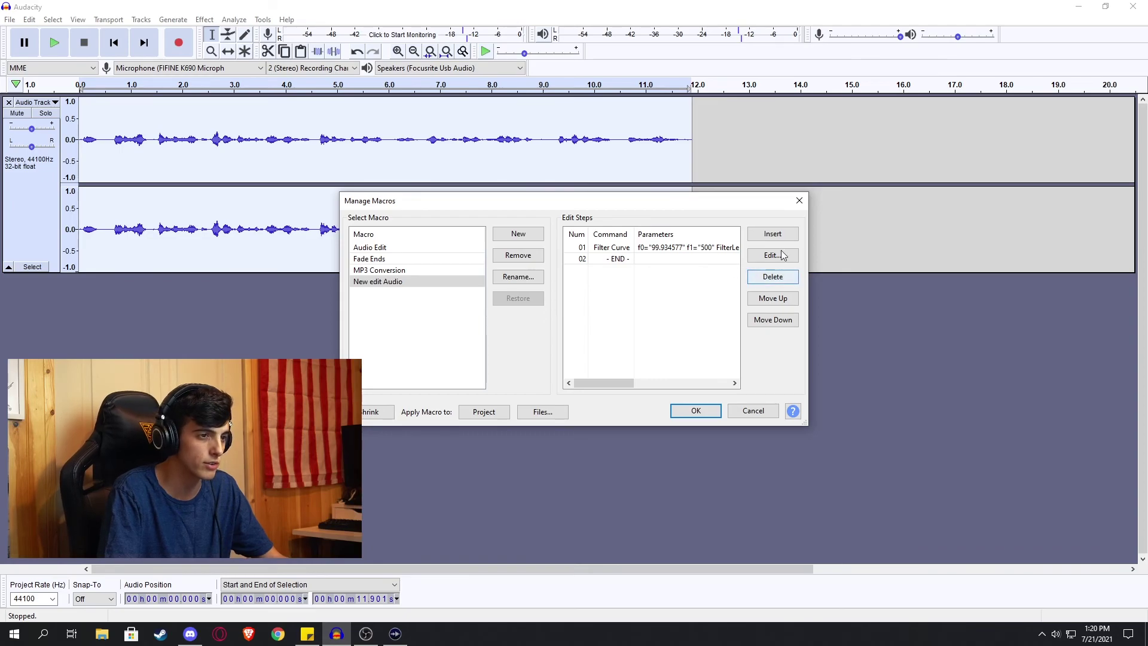
- Add Normalize as the macro's second step
click(775, 234)
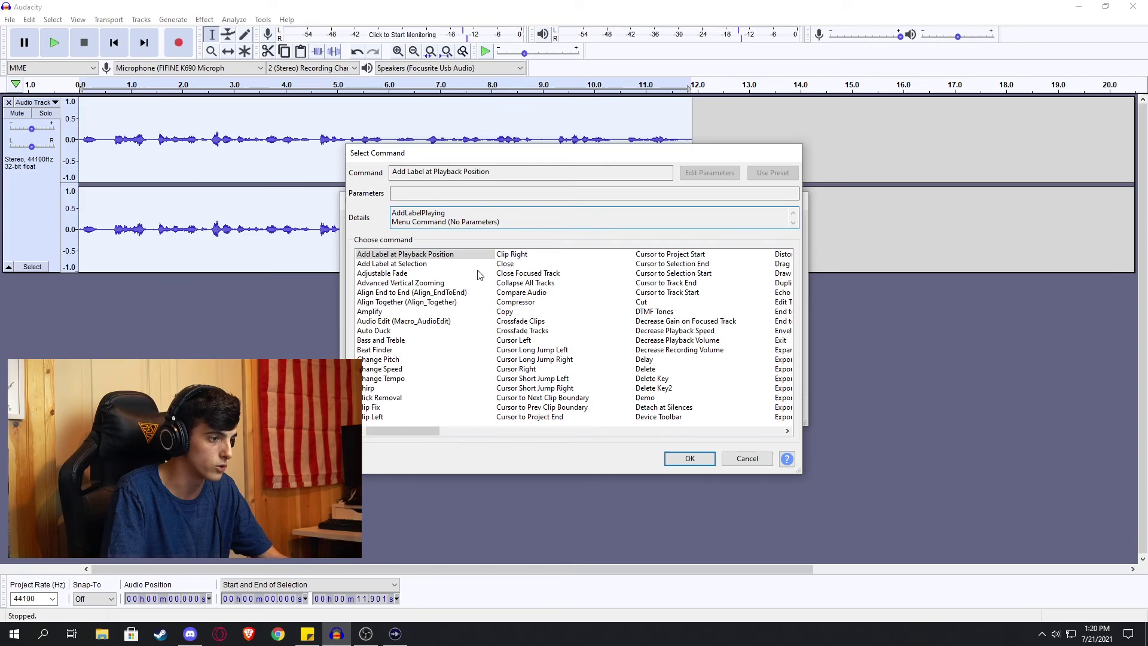
click(565, 350)
text(new)
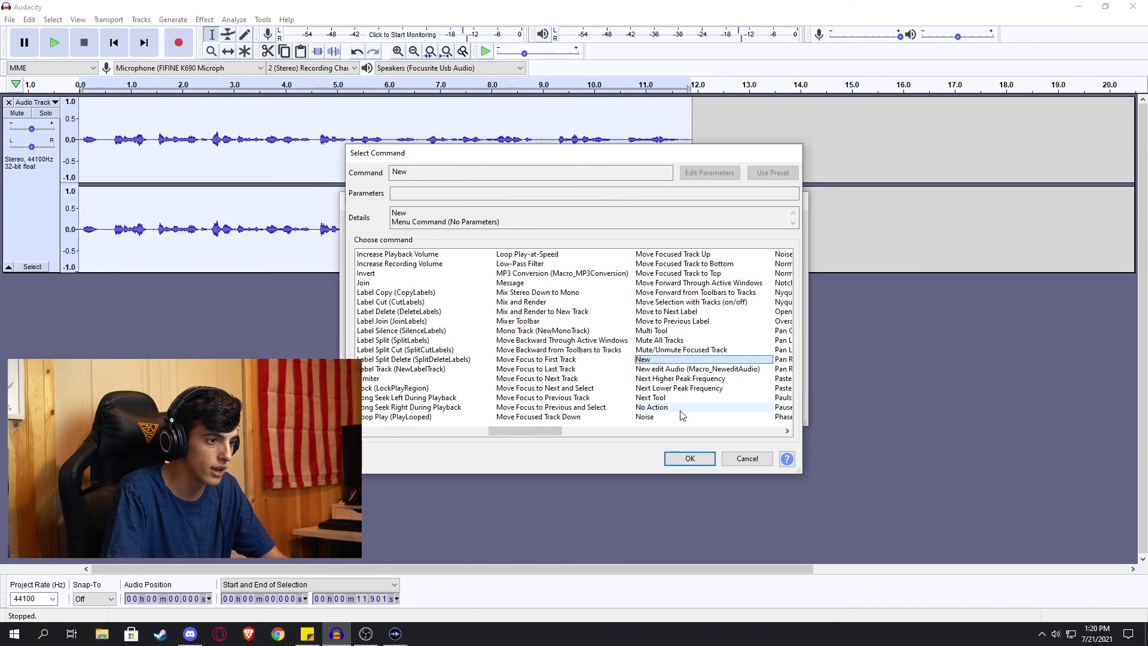
scroll(547, 427, right, 2)
text(normalize)
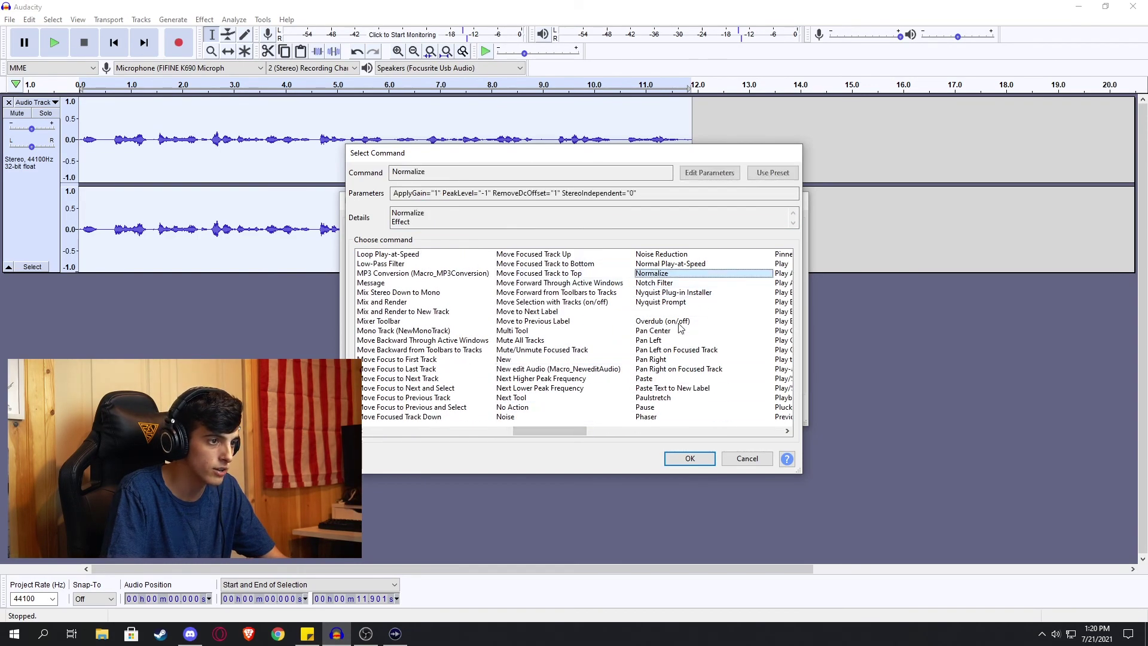
click(689, 458)
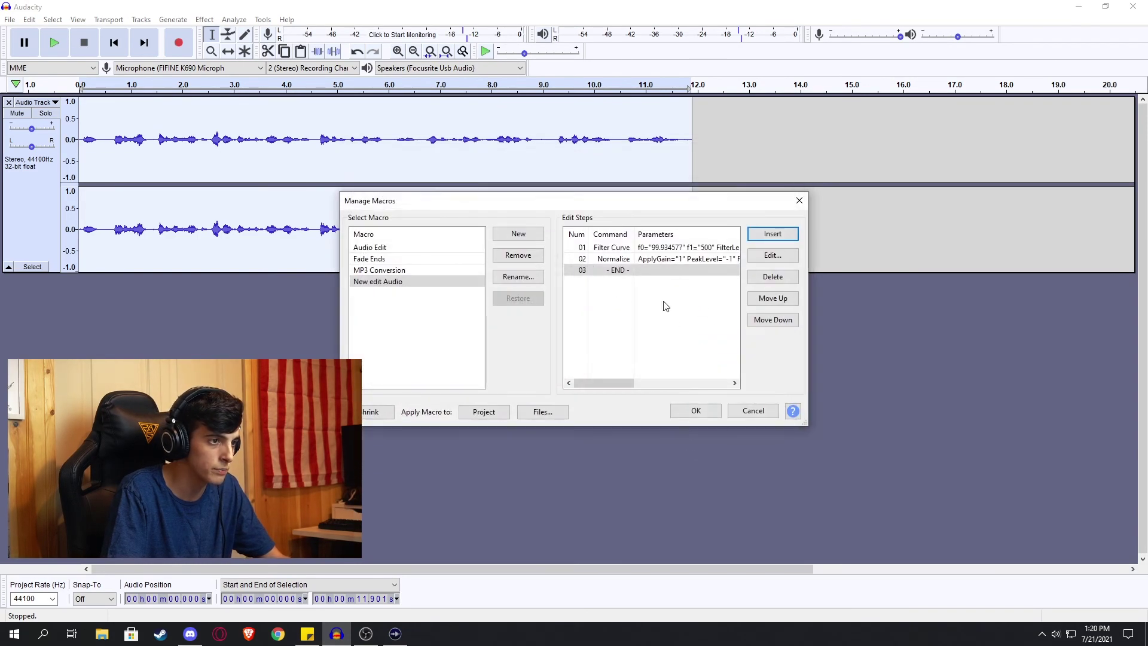
- Add a Compressor step after Normalize
click(773, 234)
click(513, 339)
click(520, 302)
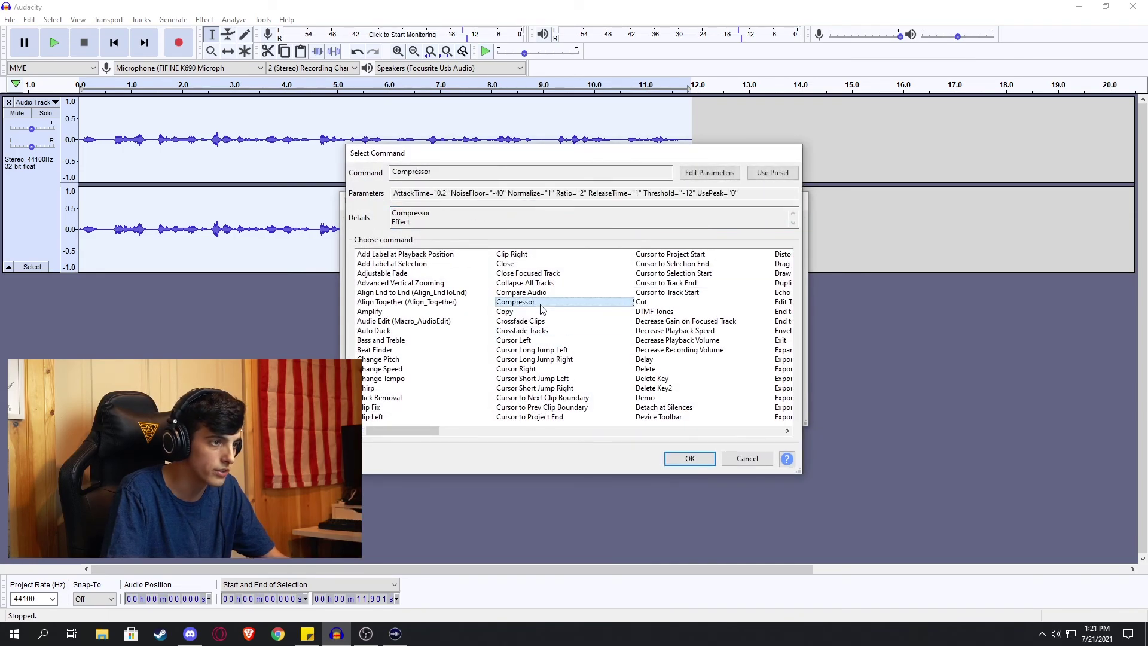
click(689, 458)
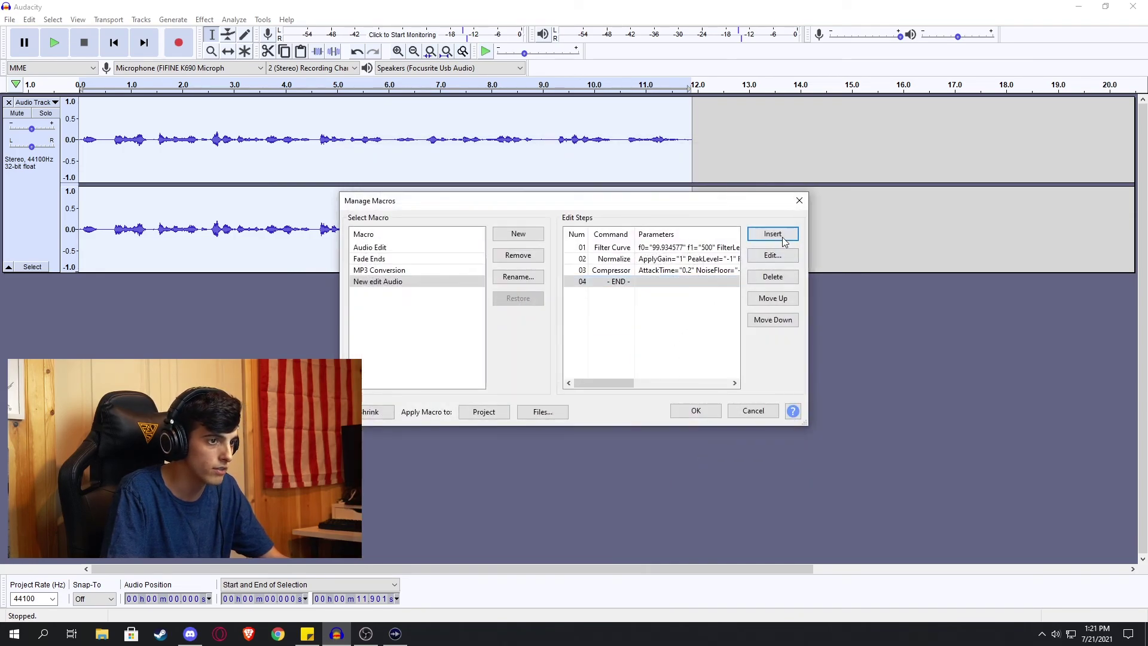
- Add a second Normalize as the macro's fourth and final step
click(777, 235)
click(550, 322)
key(n)
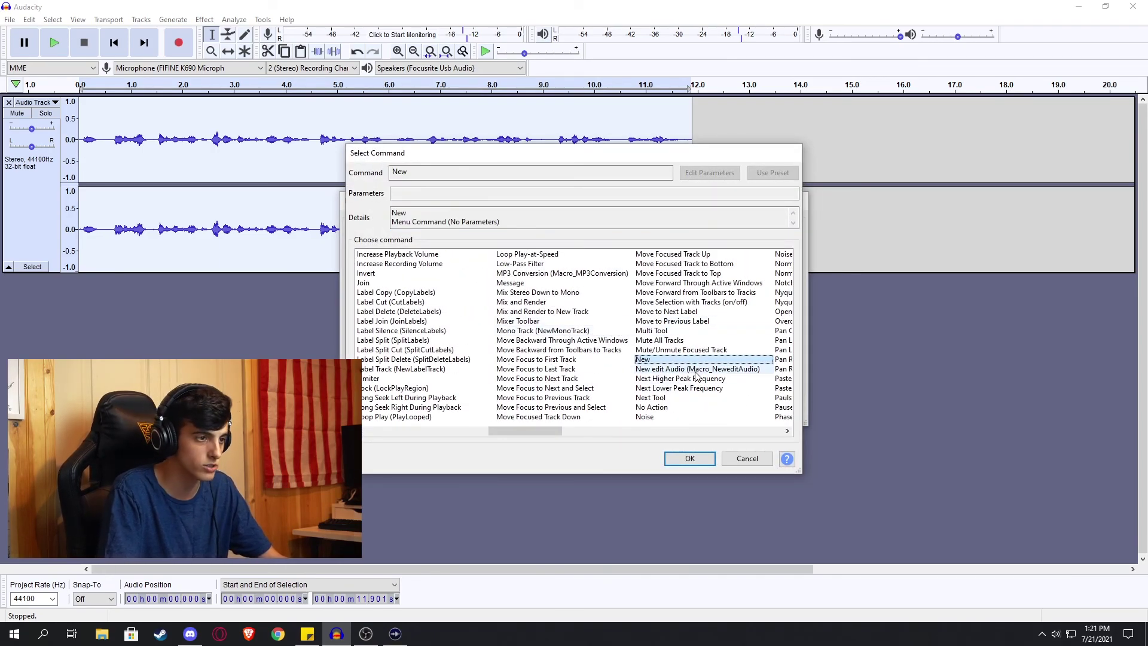
key(Escape)
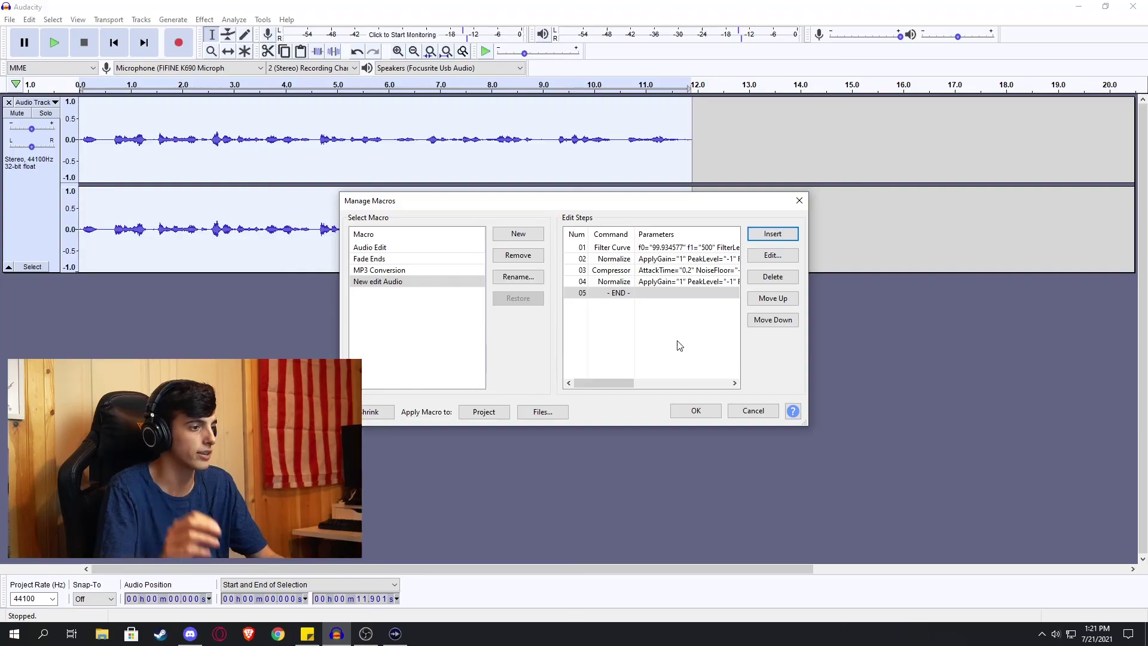
- Save the macro and apply 'New edit Audio' to the recording via Tools > Apply Macro
click(697, 410)
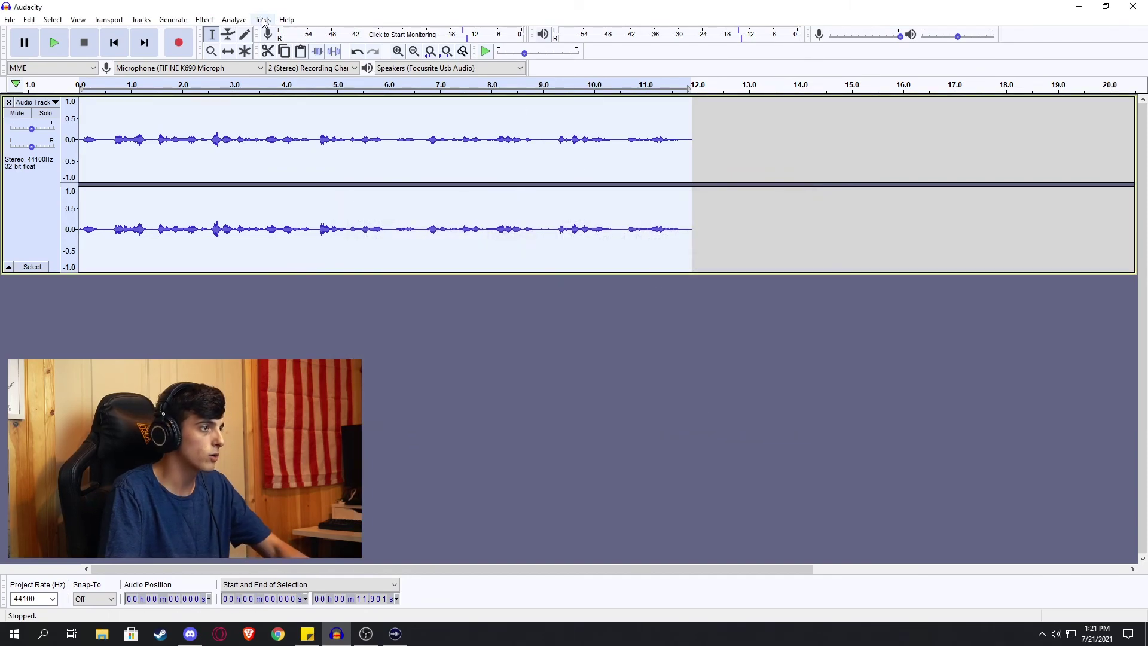
click(263, 20)
mouse_move(303, 64)
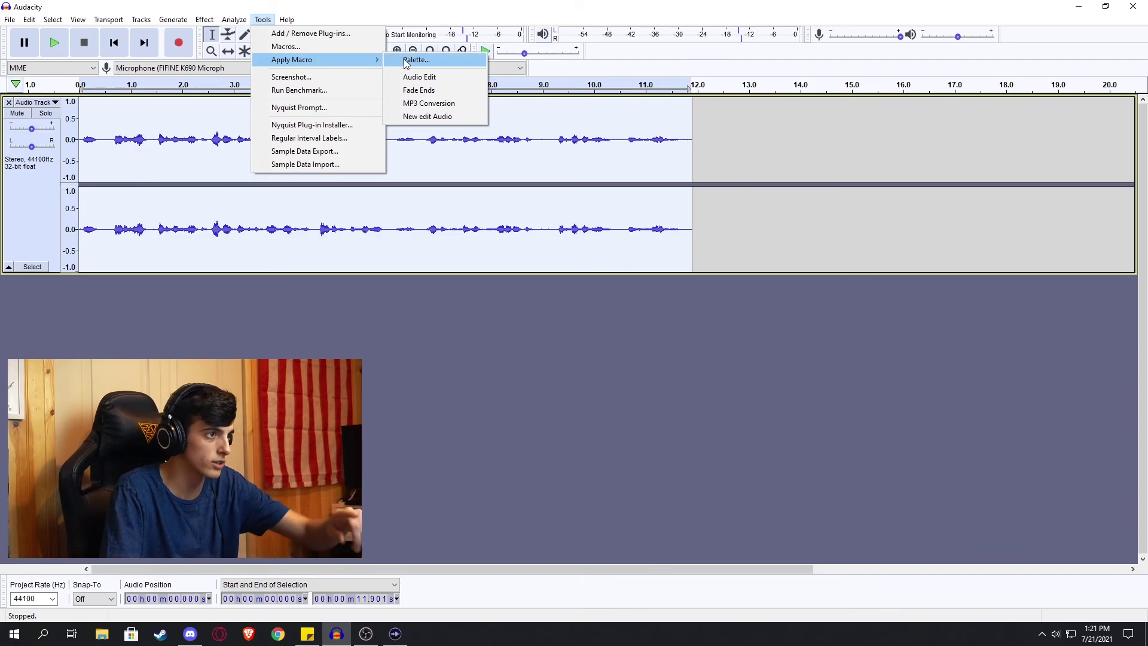
click(448, 117)
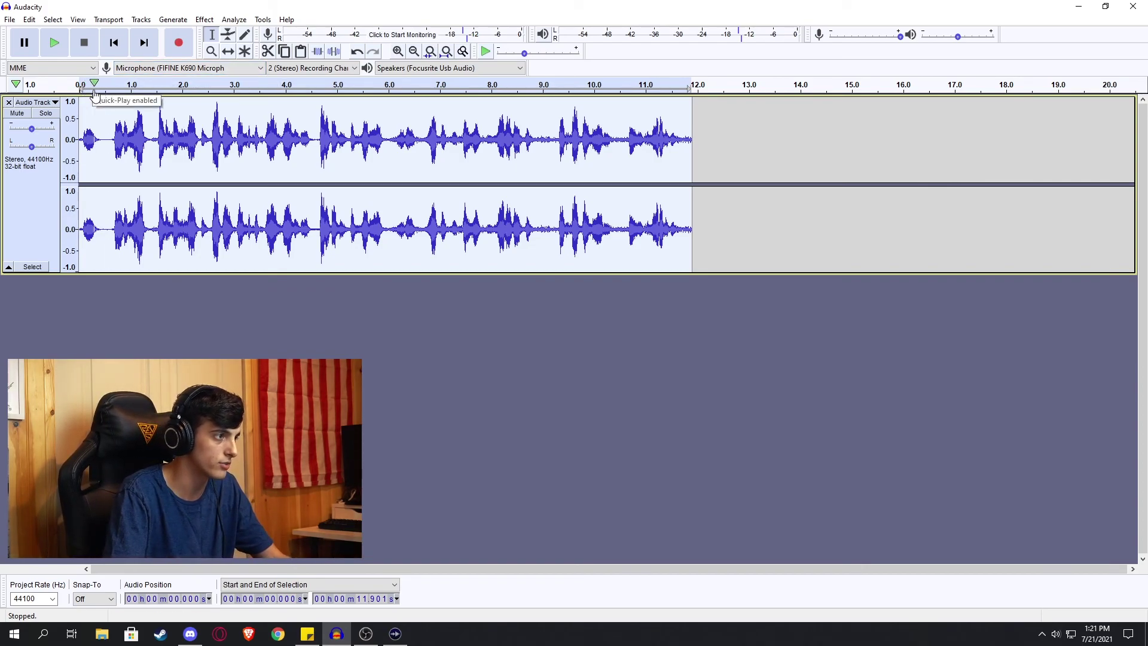
key(space)
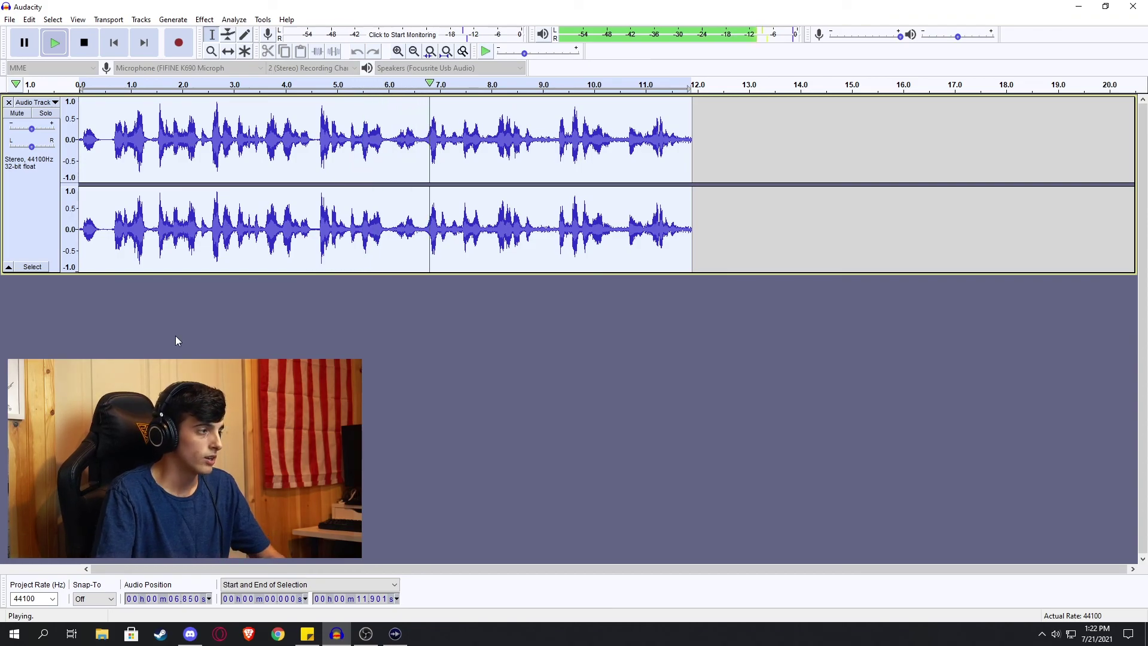
key(x)
scroll(470, 132, up, 3)
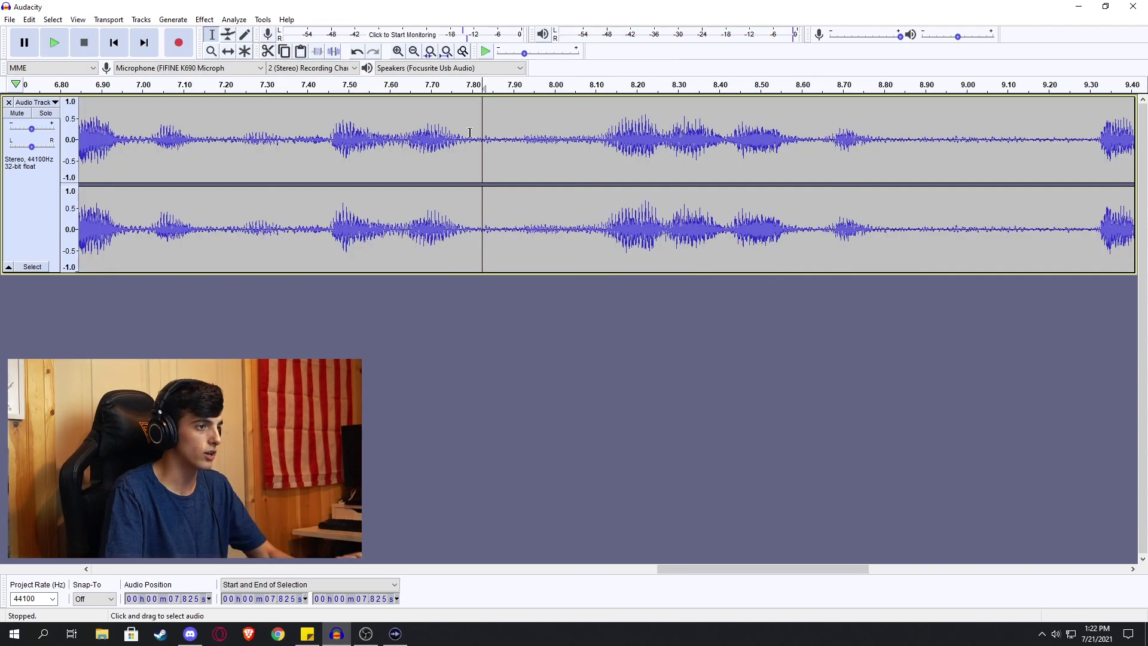
drag(470, 133, 527, 138)
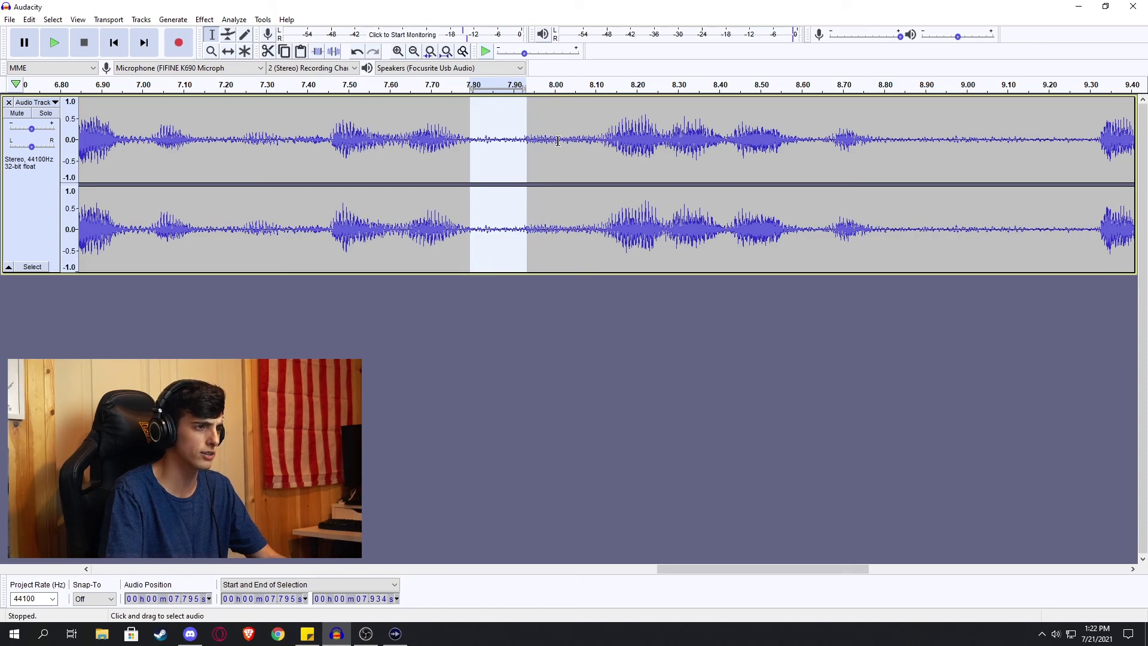
key(space)
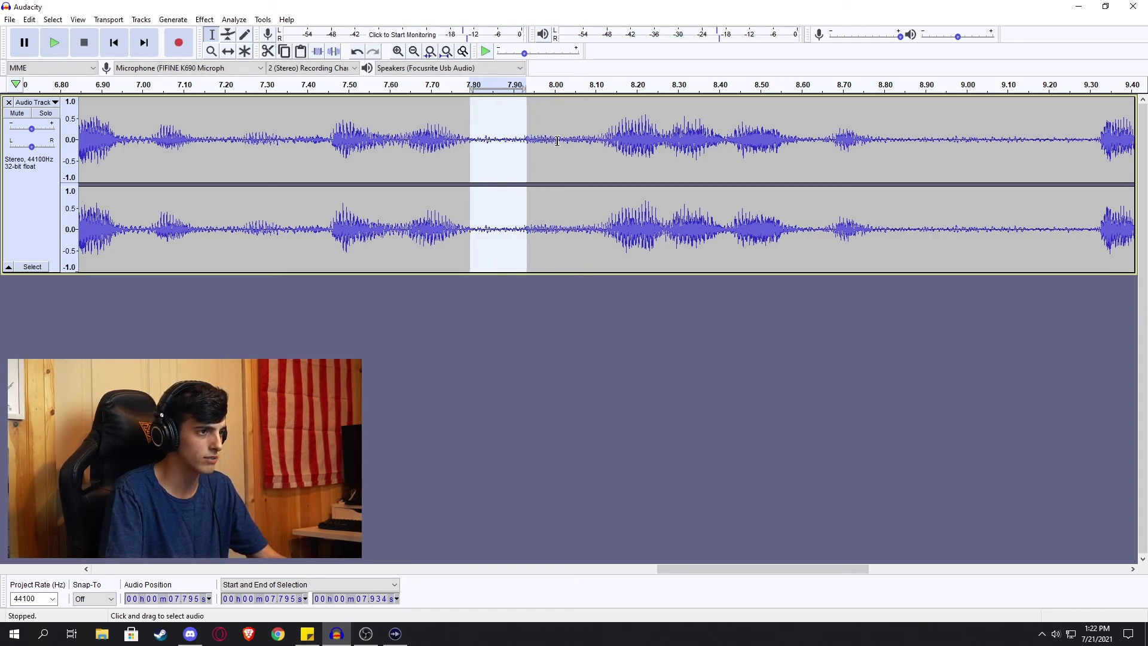
key(space)
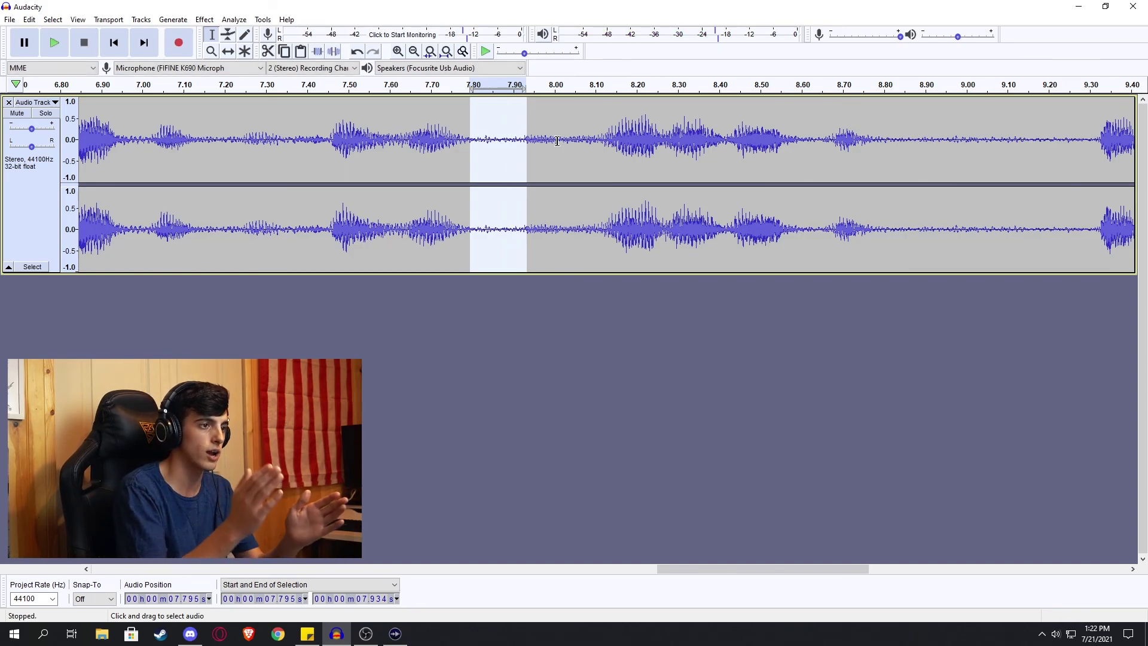
key(ctrl+3)
key(ctrl+3)
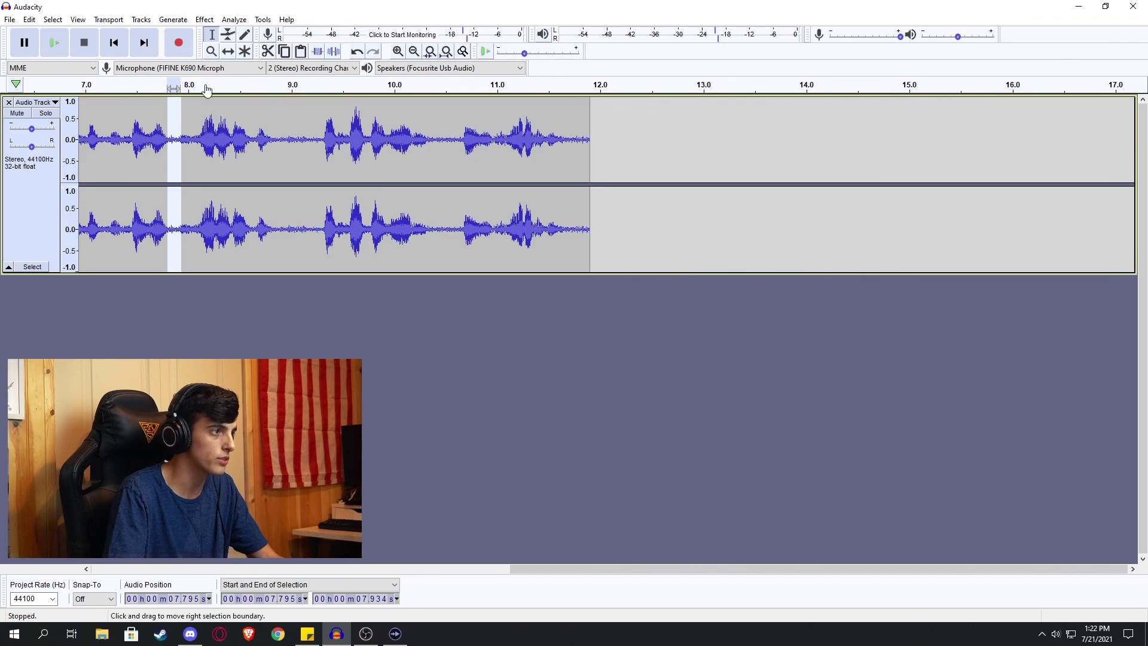
key(alt+c)
key(Escape)
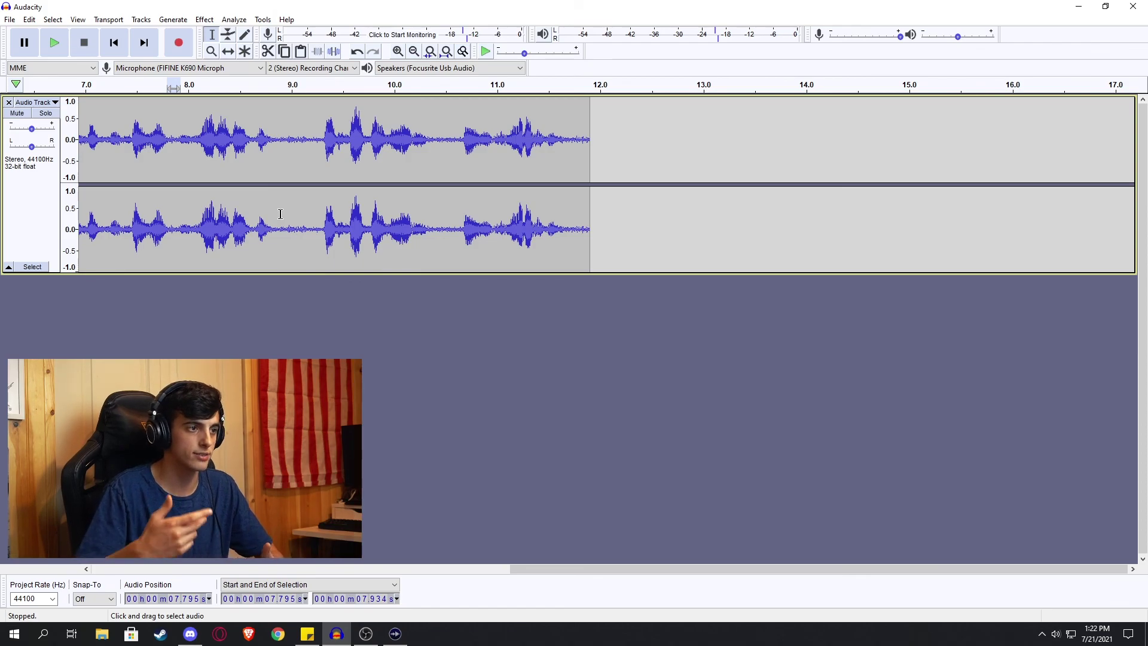
- Export the clip as a WAV named '10-10' into Unboxing, leaving metadata tags empty
click(10, 20)
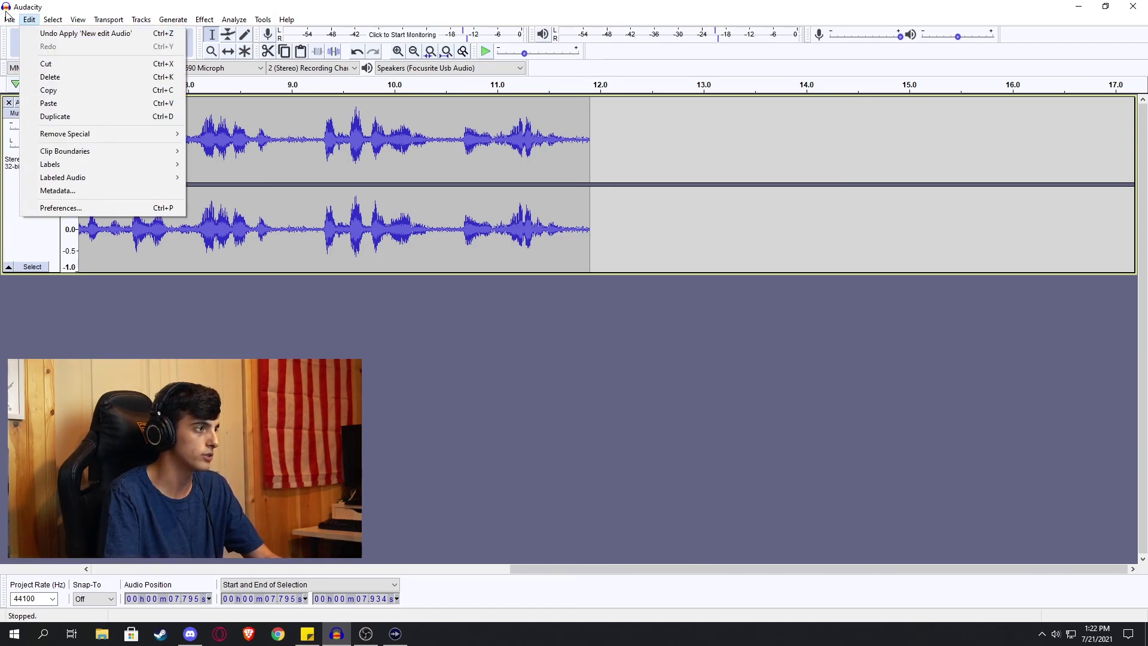
mouse_move(39, 106)
click(154, 118)
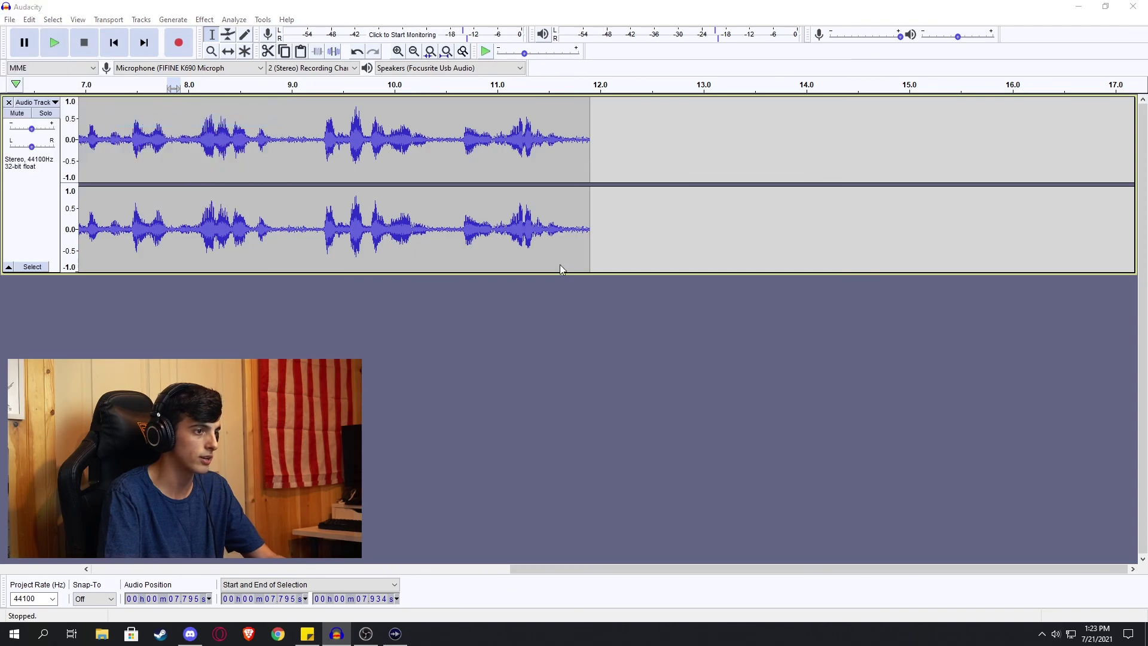
click(202, 344)
key(BackSpace)
key(BackSpace)
key(BackSpace)
key(BackSpace)
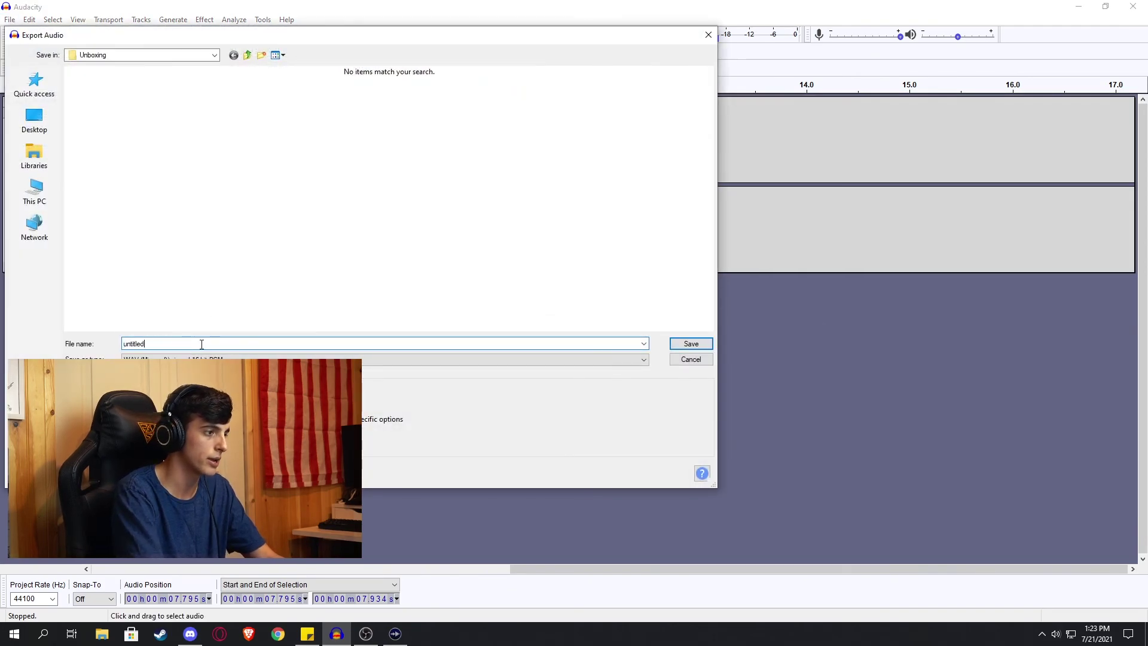
text(10-10)
key(Return)
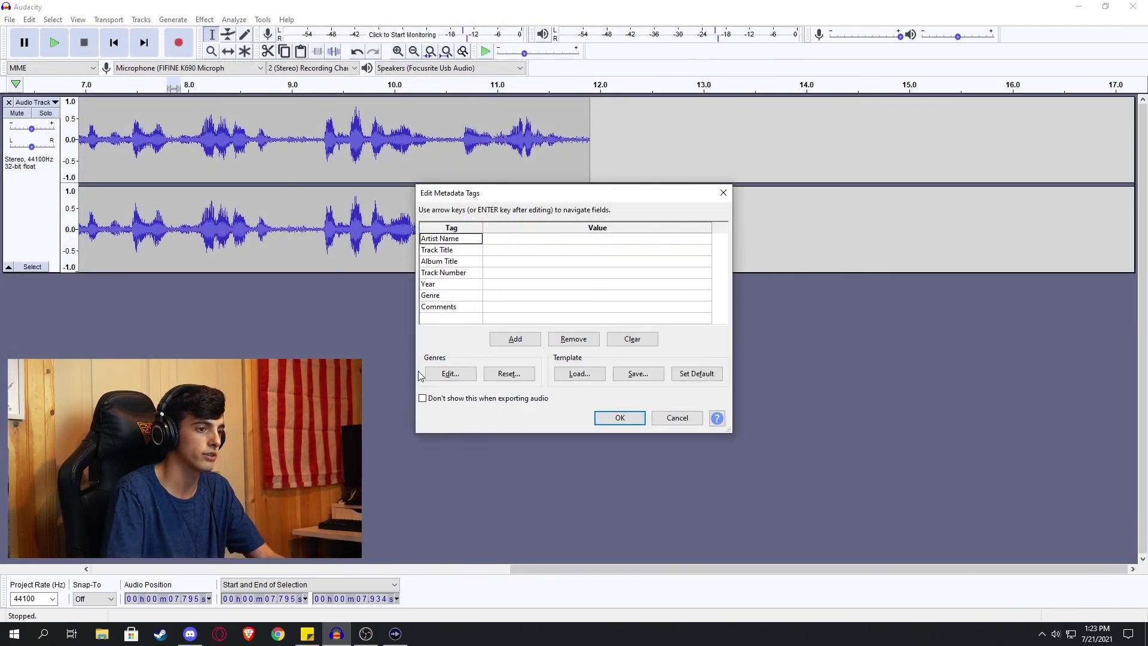
click(620, 418)
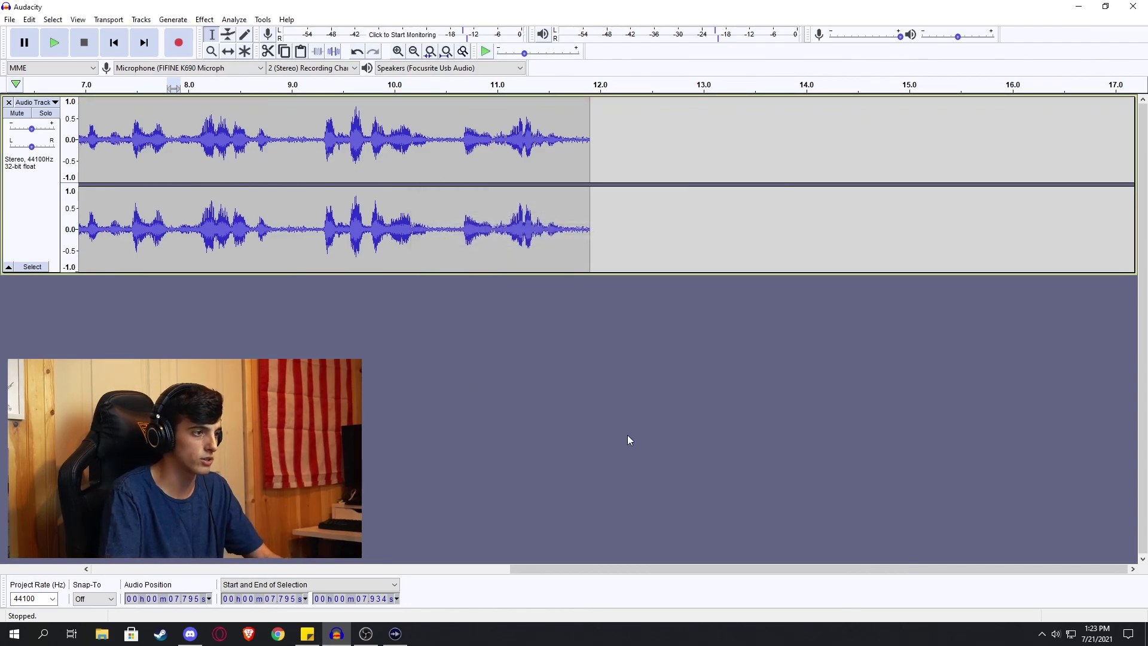